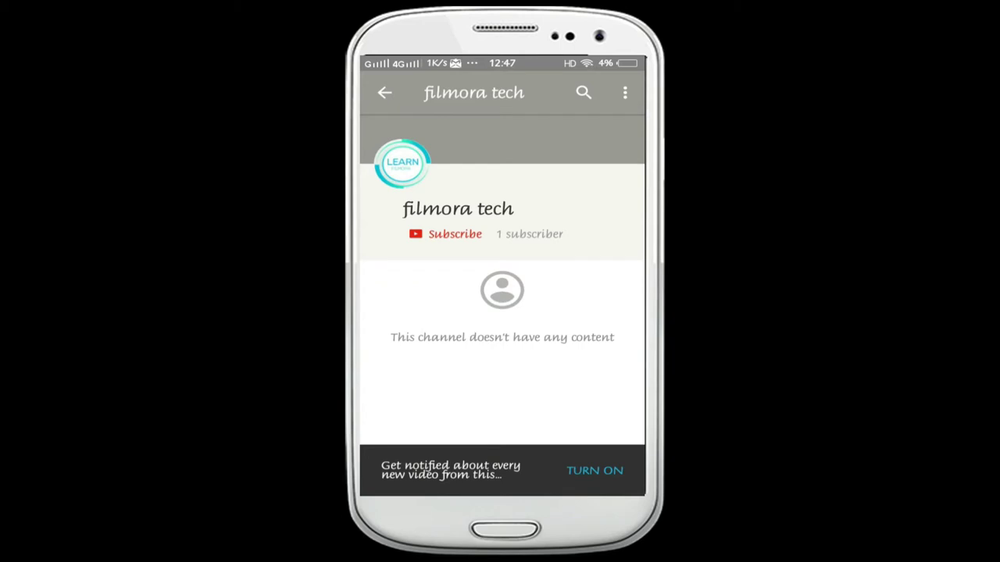
Subscribe to the filmora tech channel and turn on notifications for every new video.
{"action": "left_click", "coordinate": [441, 233]}
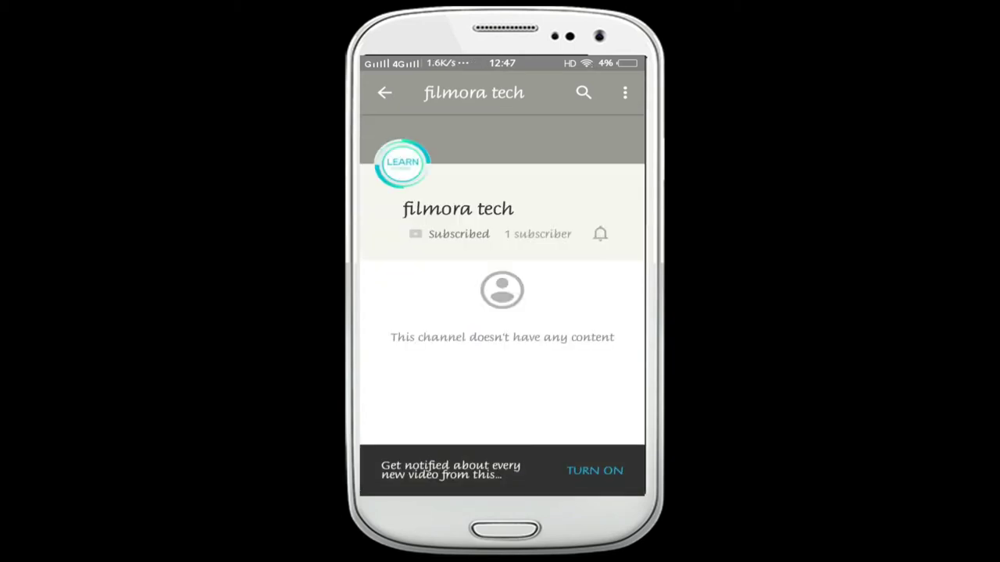
{"action": "left_click", "coordinate": [600, 234]}
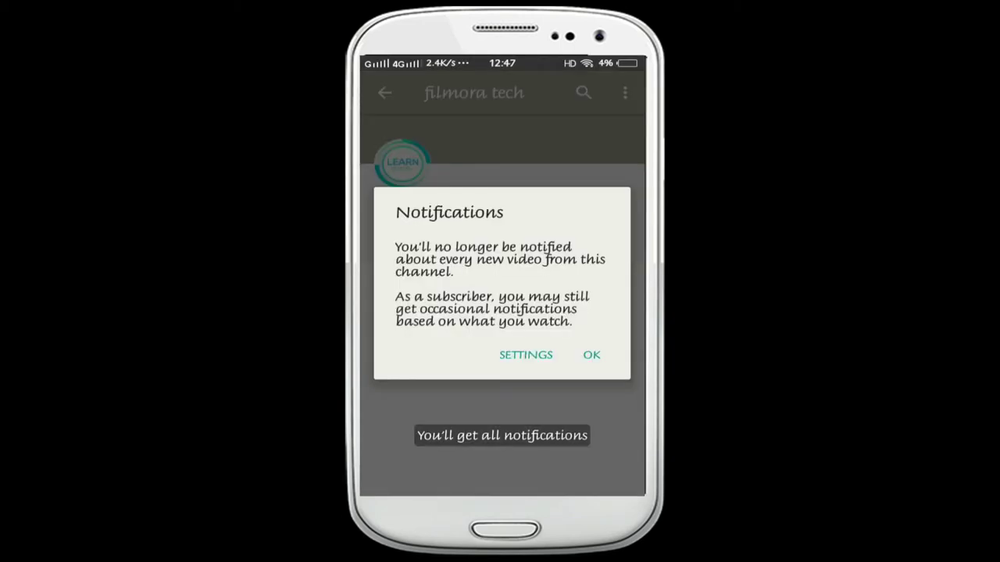
{"action": "left_click", "coordinate": [591, 355]}
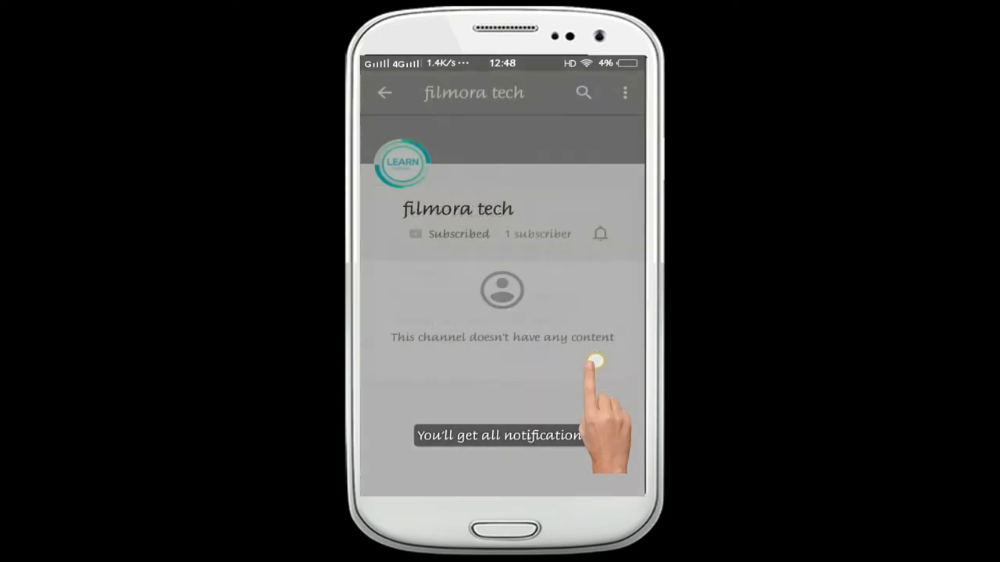
{"action": "left_click", "coordinate": [595, 234]}
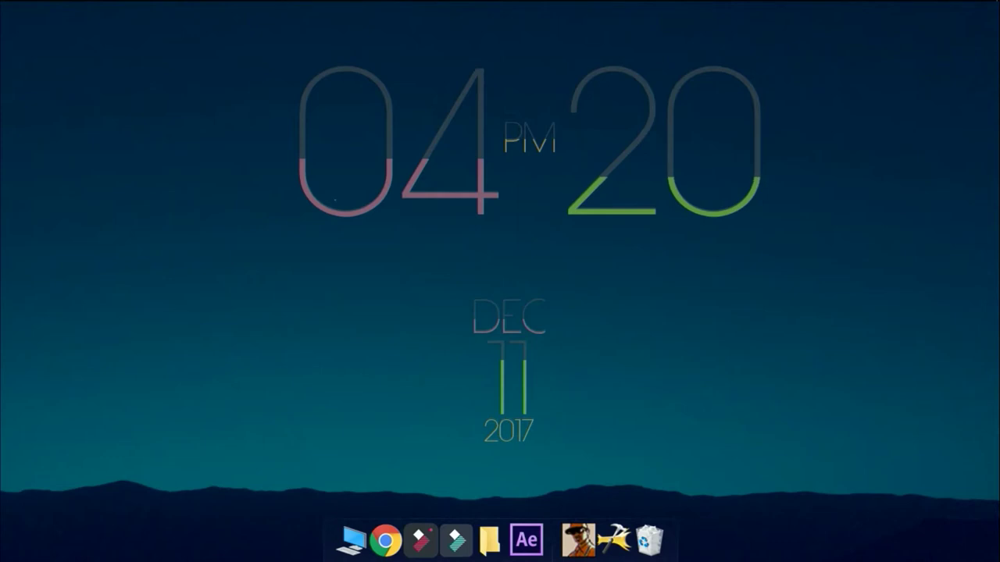
Switch to Filmora, preview the video_20171209_1... clip and place it at the start of the main video track.
{"action": "mouse_move", "coordinate": [256, 7]}
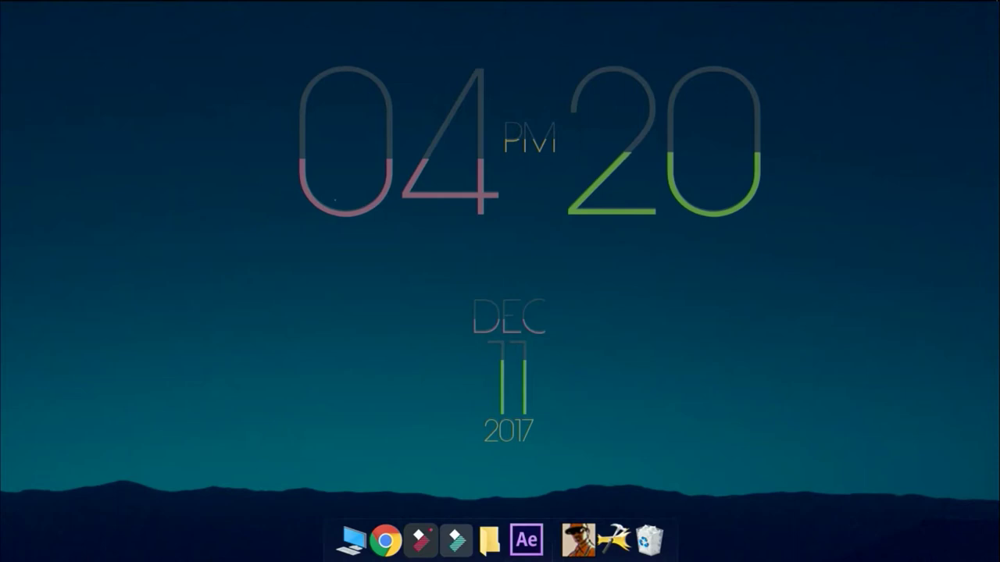
{"action": "left_click", "coordinate": [456, 539]}
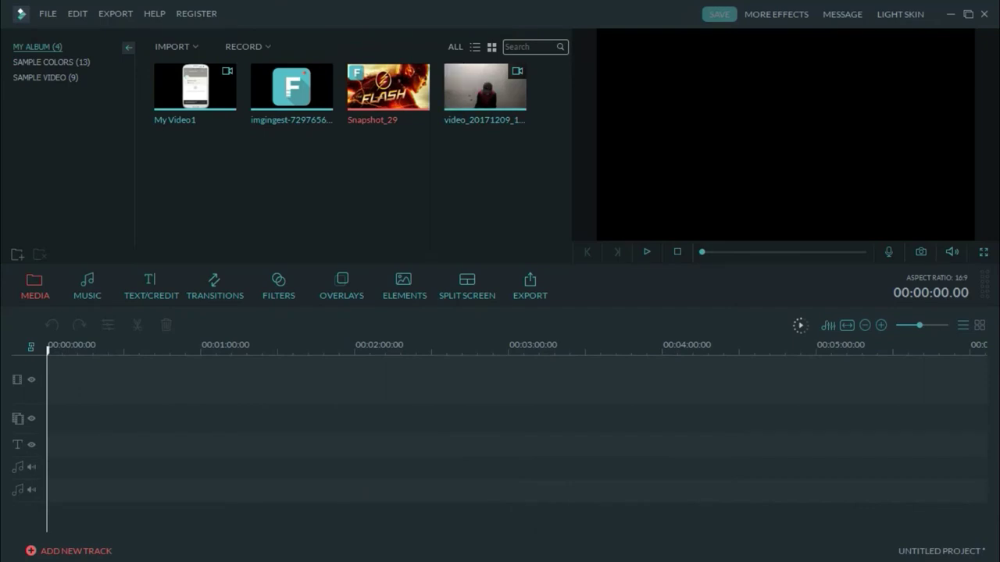
{"action": "left_click", "coordinate": [483, 80]}
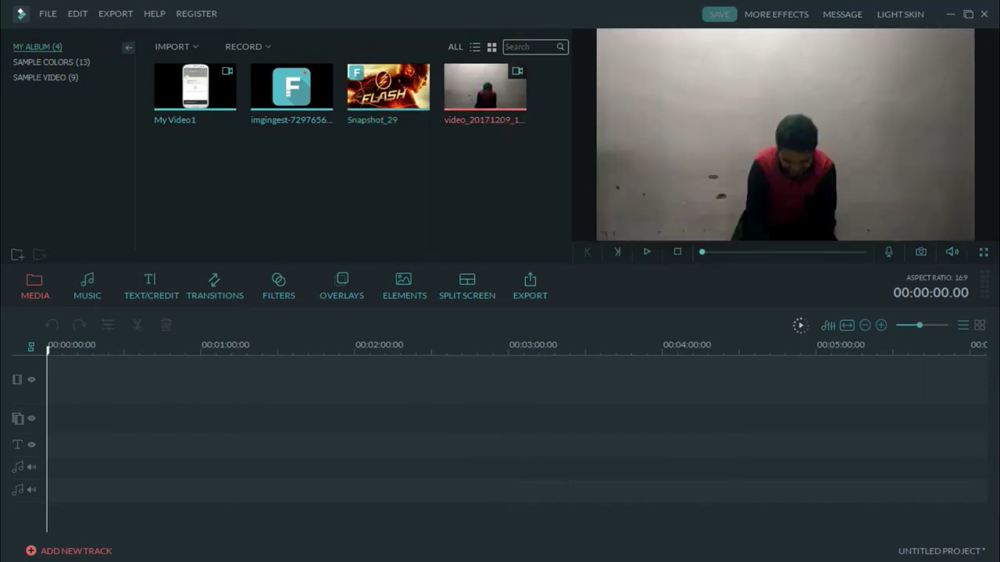
{"action": "left_click_drag", "start_coordinate": [701, 252], "coordinate": [837, 253]}
{"action": "left_click_drag", "start_coordinate": [485, 87], "coordinate": [134, 379]}
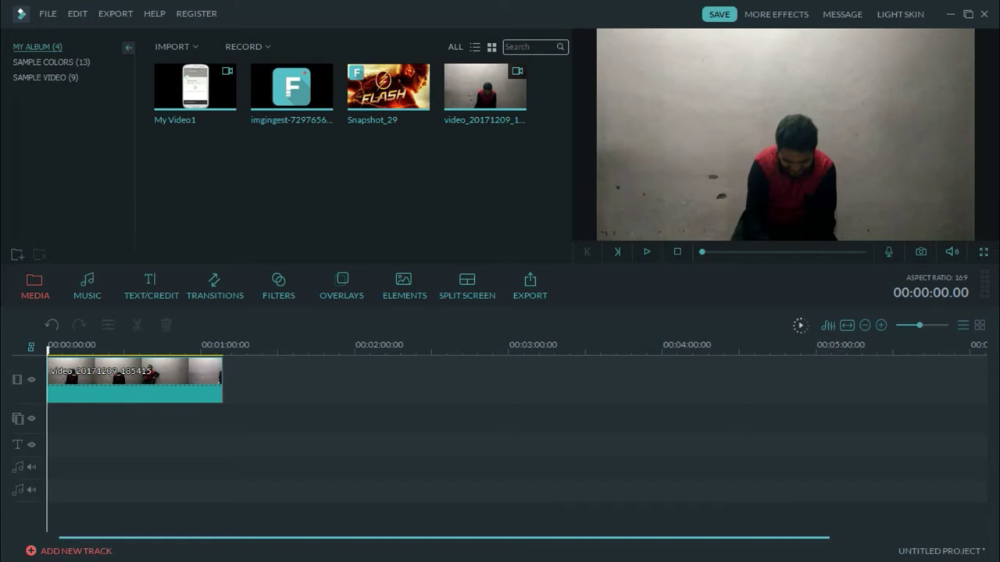
Find the empty-room moment in the main track clip and split the clip at 00:00:22.14.
{"action": "key", "text": "space"}
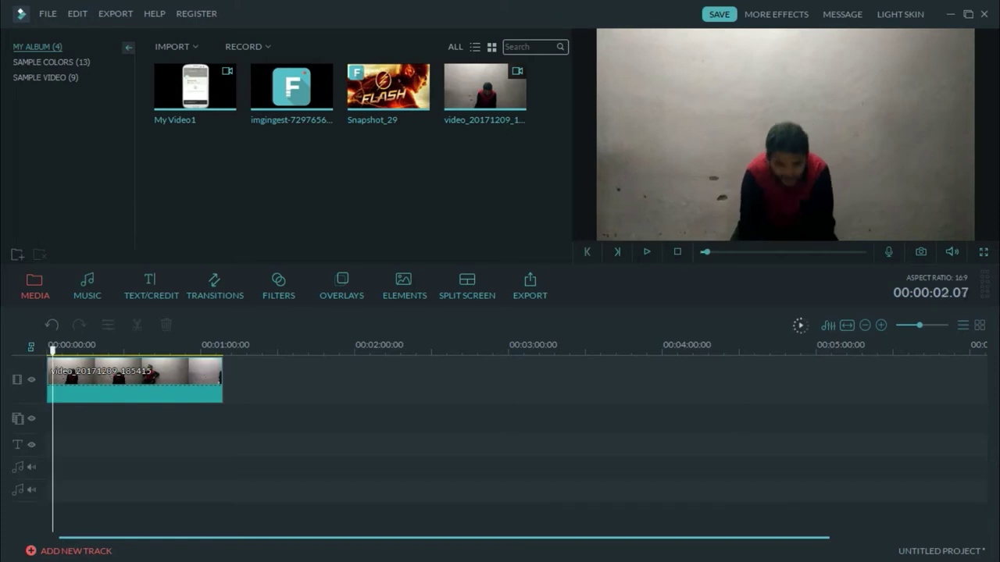
{"action": "left_click_drag", "start_coordinate": [119, 350], "coordinate": [102, 351]}
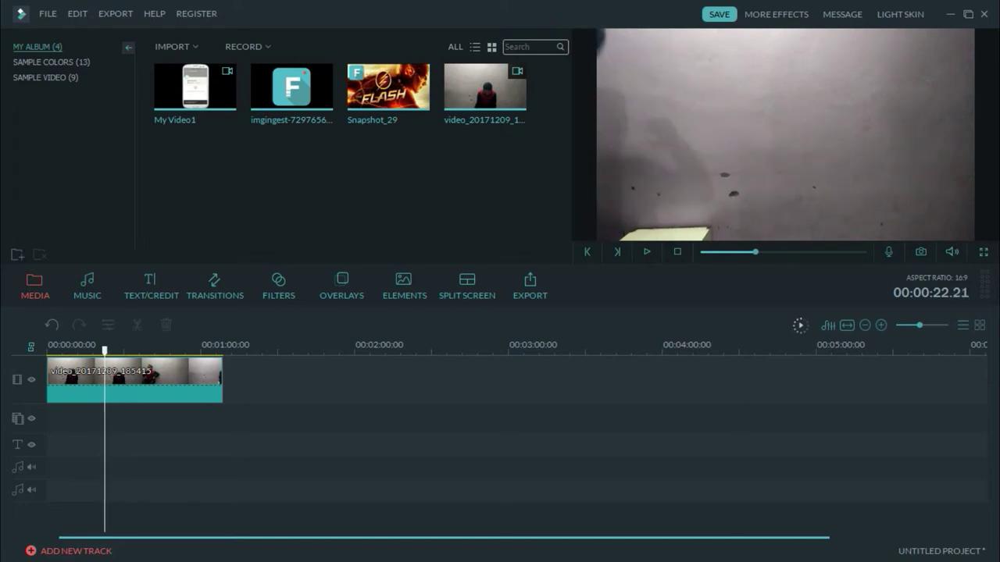
{"action": "left_click", "coordinate": [134, 380]}
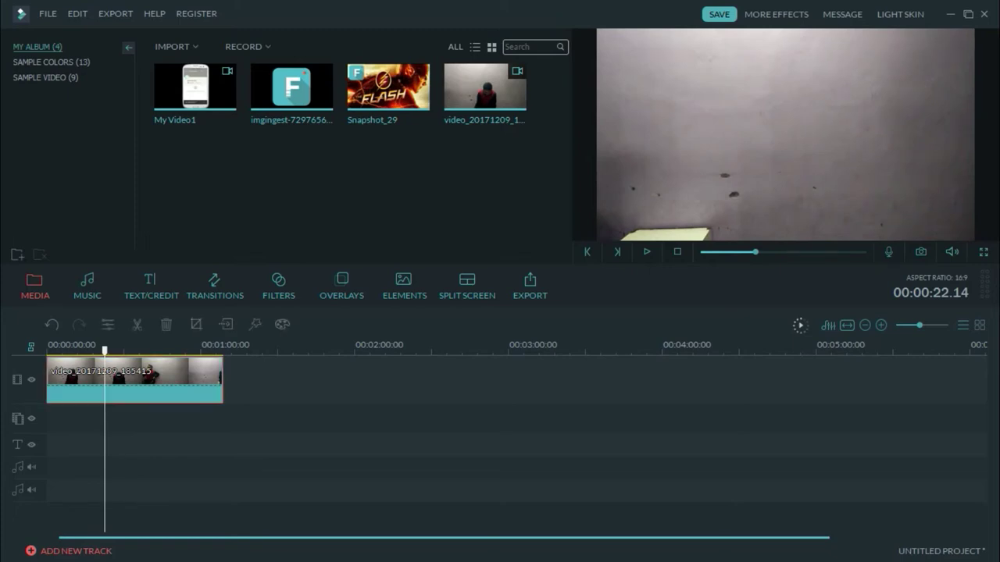
{"action": "key", "text": "ctrl+b"}
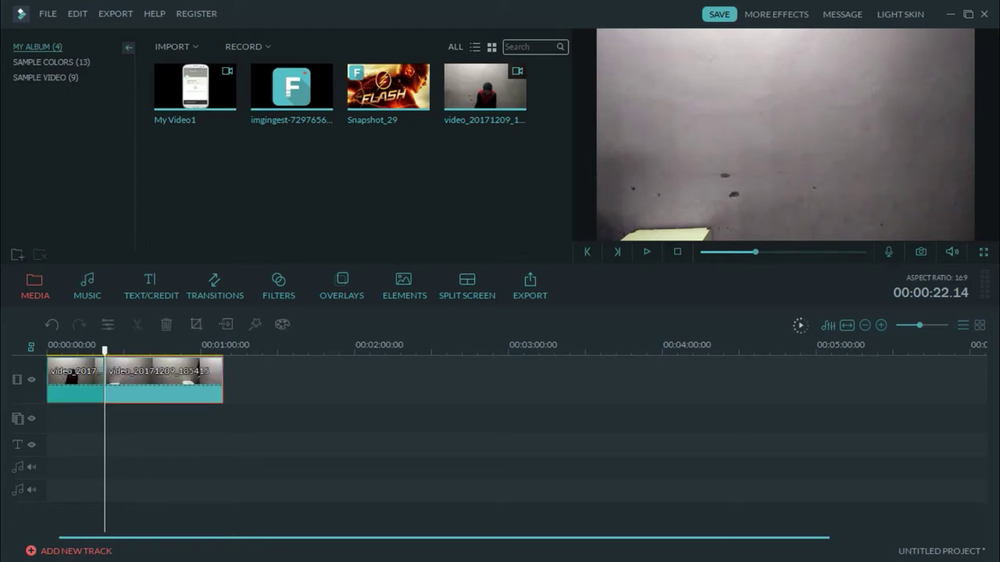
Split the second part of the main track clip at 00:00:27.12, where the man is seated.
{"action": "key", "text": "space"}
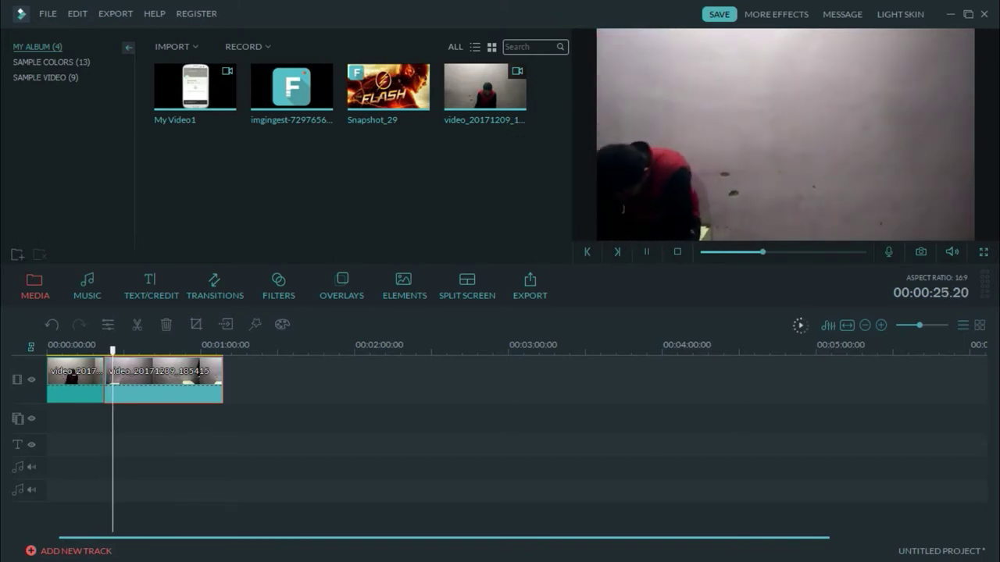
{"action": "key", "text": "space"}
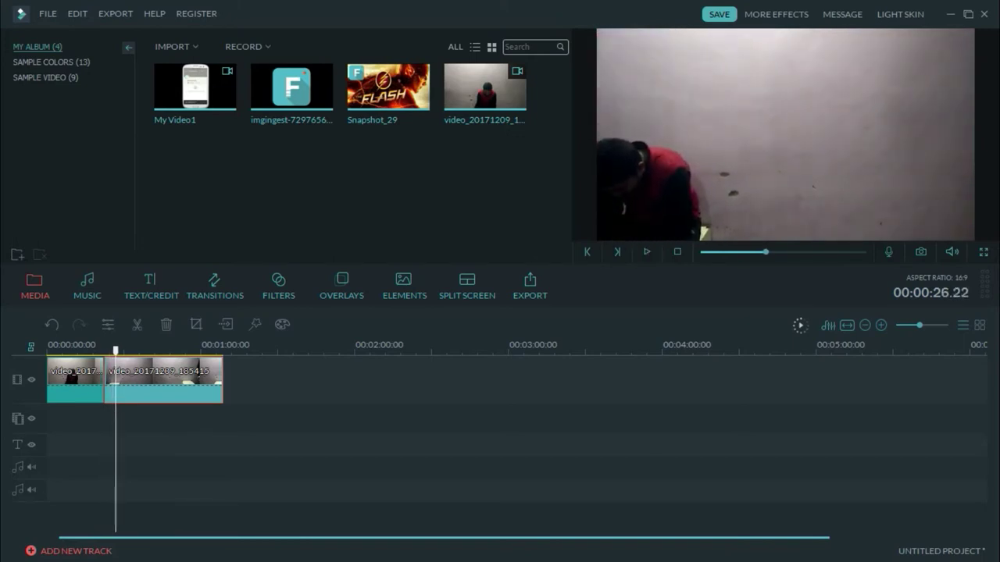
{"action": "key", "text": "Right"}
{"action": "key", "text": "Right"}
{"action": "key", "text": "Right"}
{"action": "key", "text": "Right"}
{"action": "key", "text": "Right"}
{"action": "key", "text": "Right"}
{"action": "key", "text": "Right"}
{"action": "key", "text": "Right"}
{"action": "key", "text": "Right"}
{"action": "key", "text": "Right"}
{"action": "key", "text": "Right"}
{"action": "key", "text": "Right"}
{"action": "key", "text": "Right"}
{"action": "key", "text": "Right"}
{"action": "key", "text": "Right"}
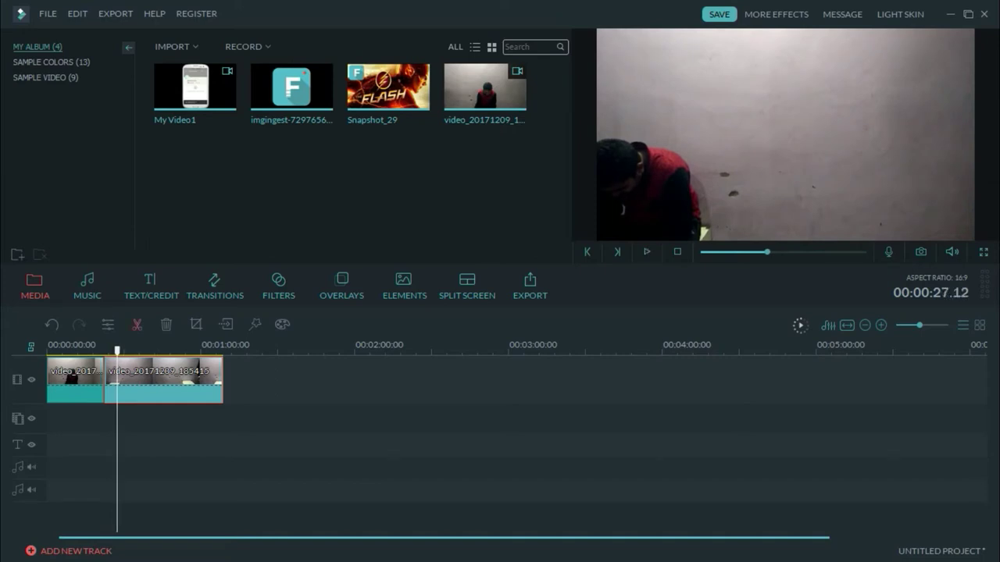
{"action": "key", "text": "ctrl+b"}
Delete the first and last parts of the main track clip, keeping only the short middle segment.
{"action": "key", "text": "Home"}
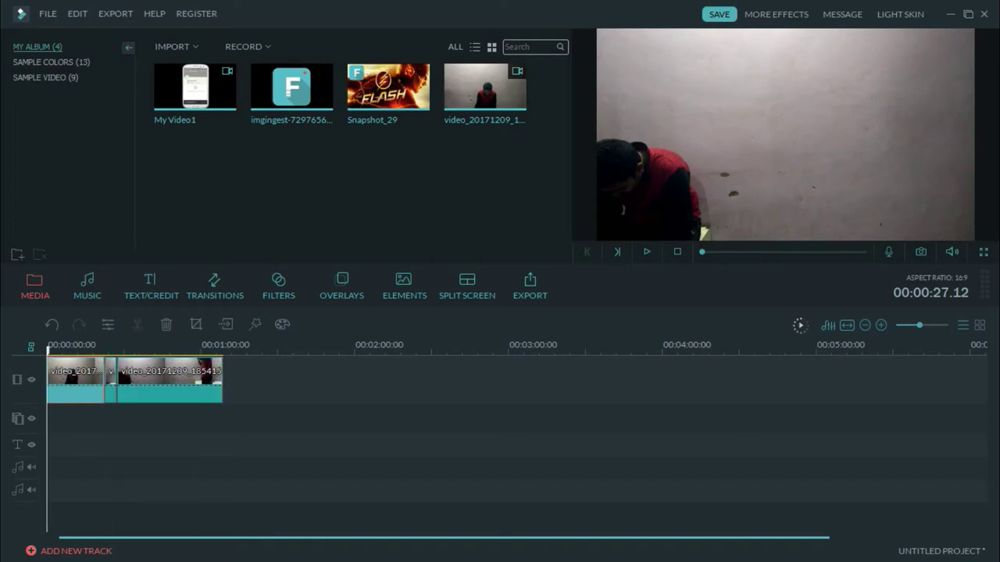
{"action": "key", "text": "Delete"}
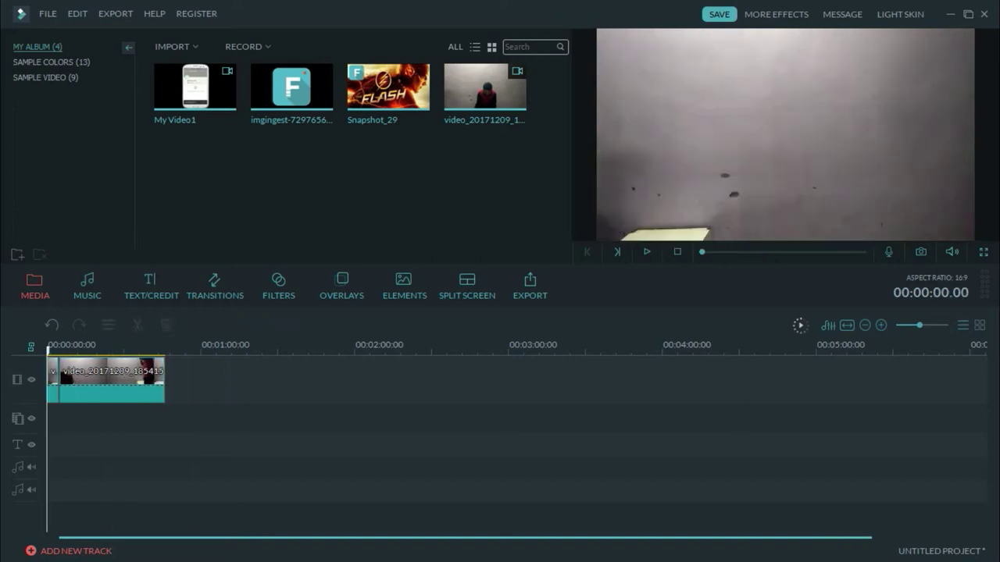
{"action": "left_click", "coordinate": [112, 379]}
{"action": "key", "text": "Delete"}
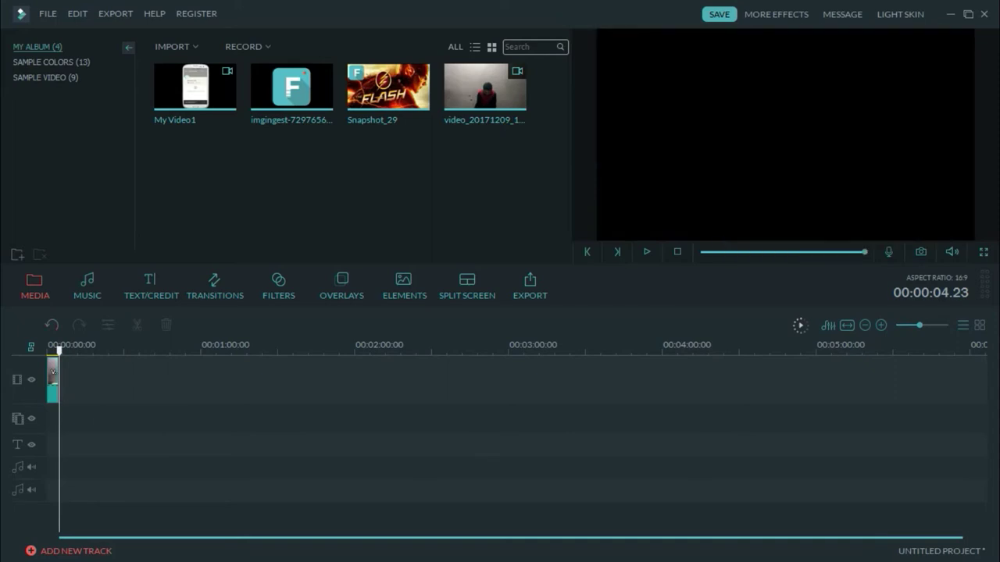
Place the full video_20171209_1... clip on the overlay track below the short segment, starting at the beginning of the timeline.
{"action": "key", "text": "space"}
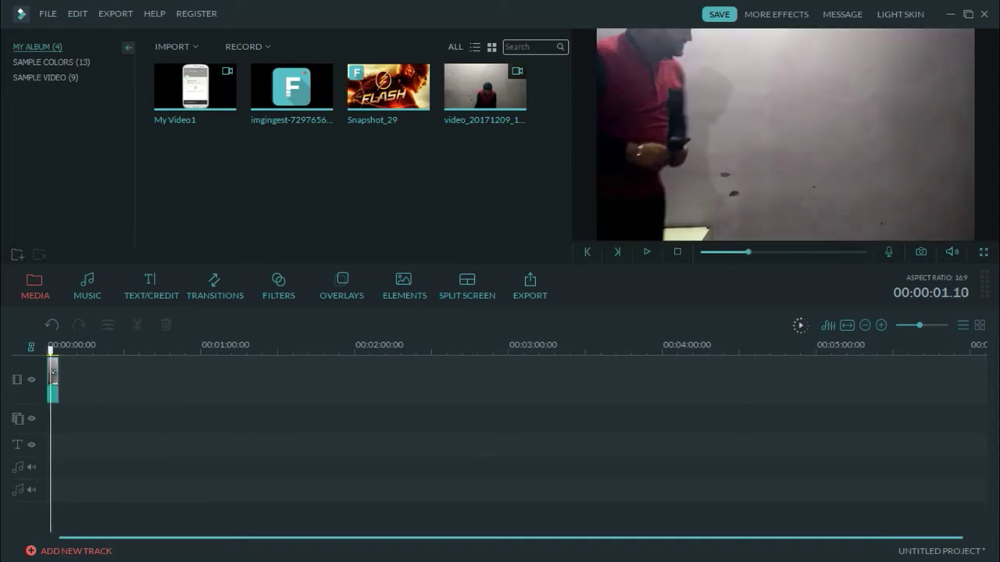
{"action": "key", "text": "ctrl+equal"}
{"action": "key", "text": "ctrl+equal"}
{"action": "key", "text": "ctrl+equal"}
{"action": "key", "text": "ctrl+equal"}
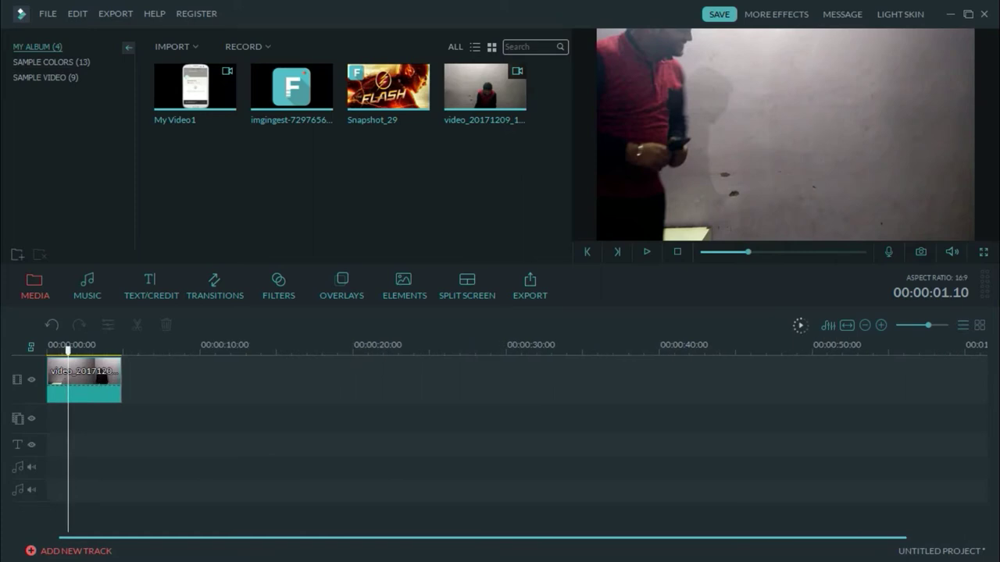
{"action": "mouse_move", "coordinate": [497, 87]}
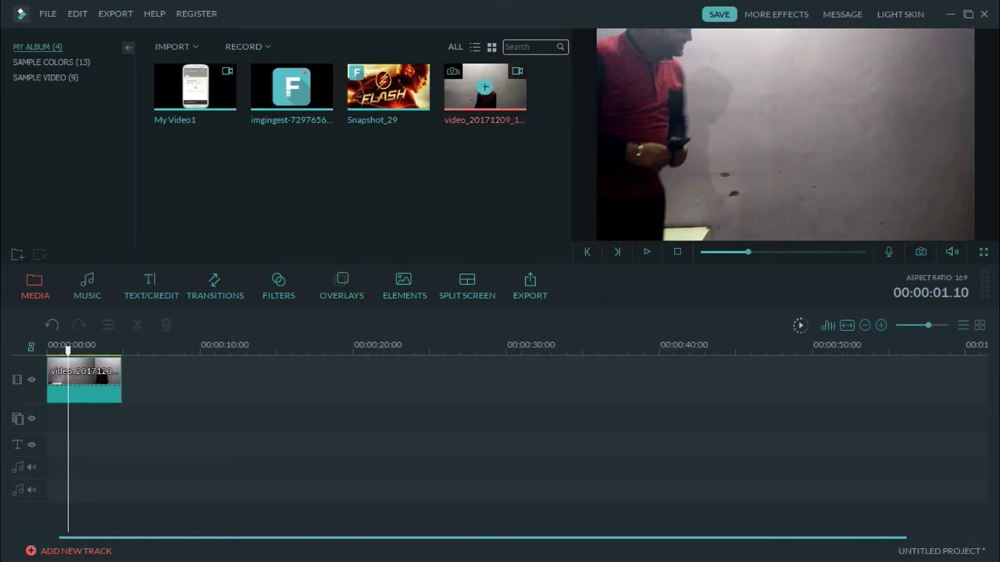
{"action": "left_click_drag", "start_coordinate": [492, 88], "coordinate": [117, 419]}
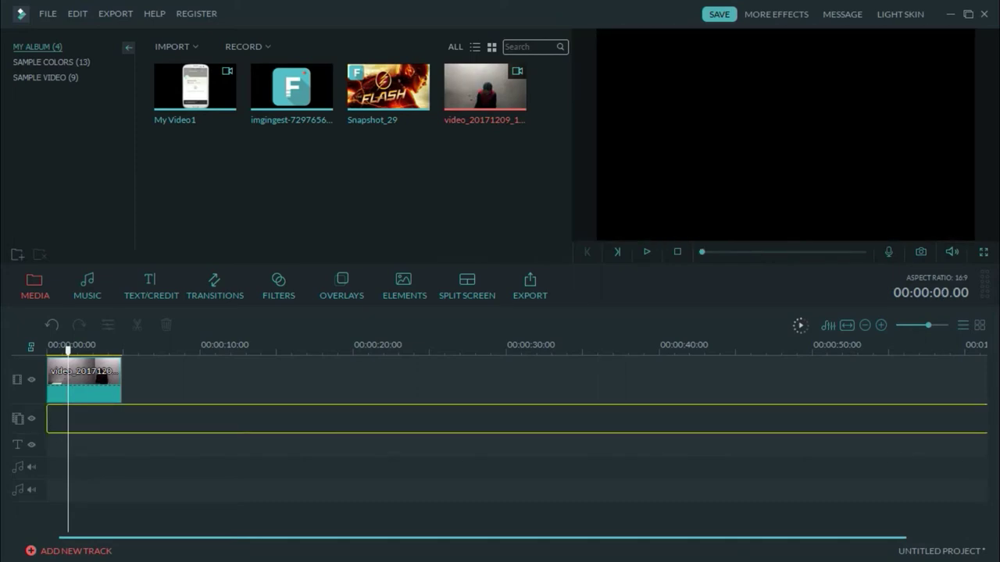
{"action": "left_click_drag", "start_coordinate": [156, 418], "coordinate": [160, 419]}
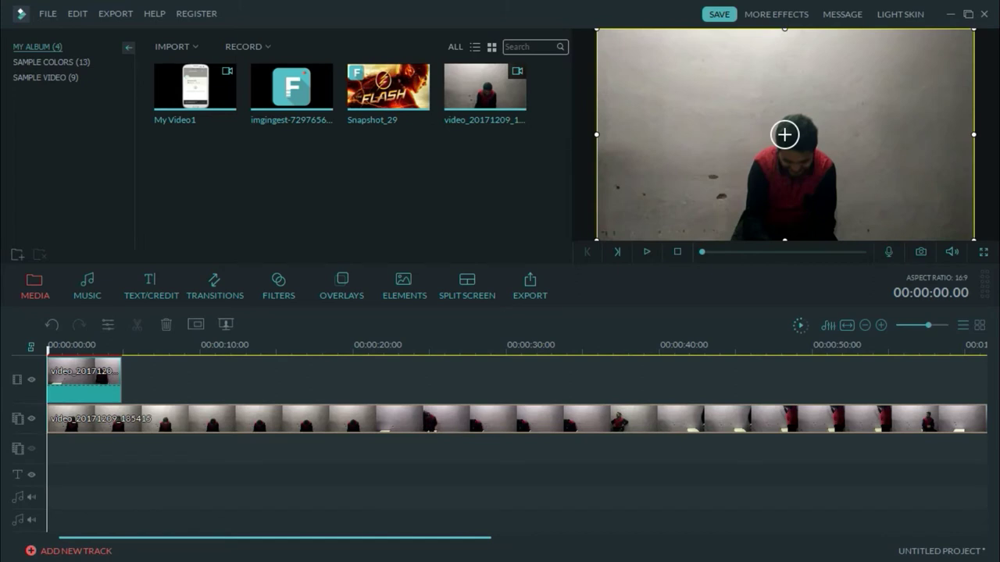
Split the overlay track clip at 00:00:43.13, where only the empty wall and table are in frame.
{"action": "left_click_drag", "start_coordinate": [48, 350], "coordinate": [674, 350]}
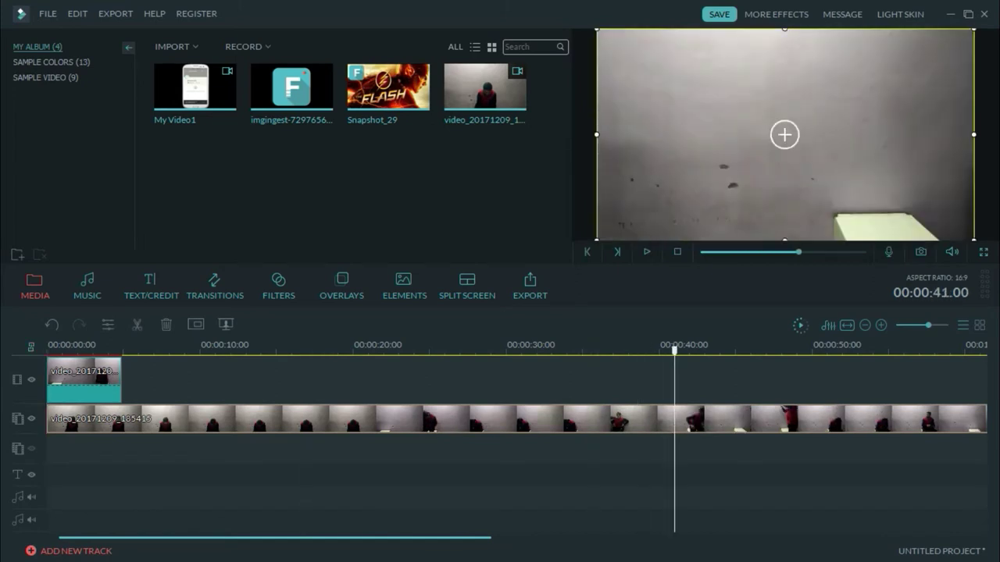
{"action": "left_click_drag", "start_coordinate": [928, 324], "coordinate": [923, 324]}
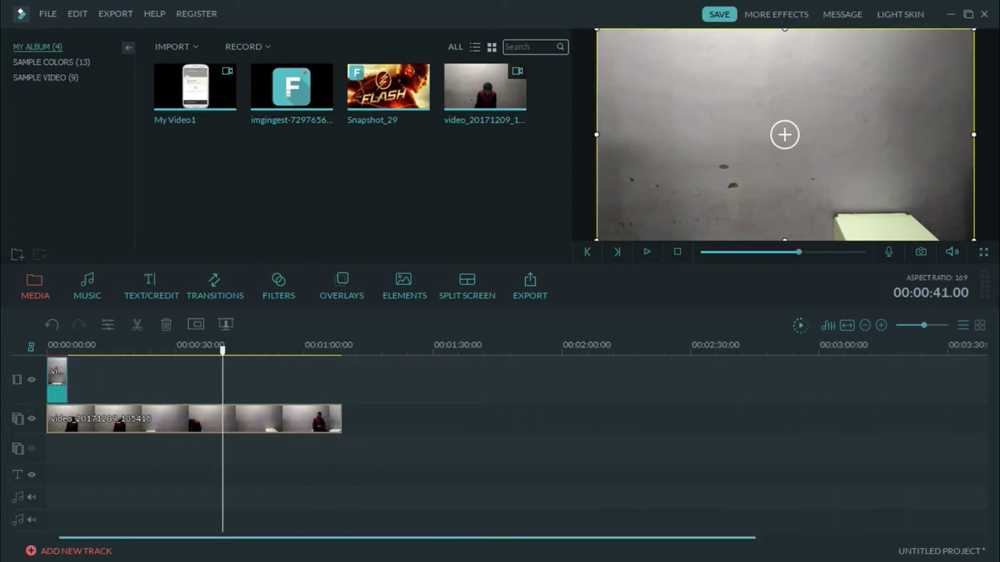
{"action": "mouse_move", "coordinate": [222, 351]}
{"action": "left_mouse_down"}
{"action": "mouse_move", "coordinate": [241, 351]}
{"action": "mouse_move", "coordinate": [48, 350]}
{"action": "mouse_move", "coordinate": [341, 350]}
{"action": "mouse_move", "coordinate": [190, 350]}
{"action": "mouse_move", "coordinate": [248, 350]}
{"action": "mouse_move", "coordinate": [234, 350]}
{"action": "left_mouse_up"}
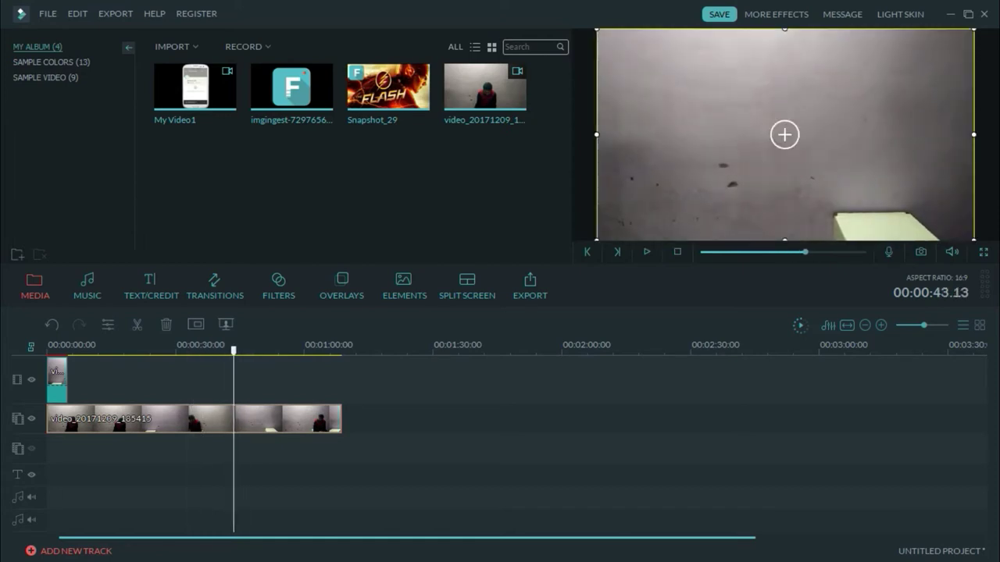
{"action": "key", "text": "ctrl+b"}
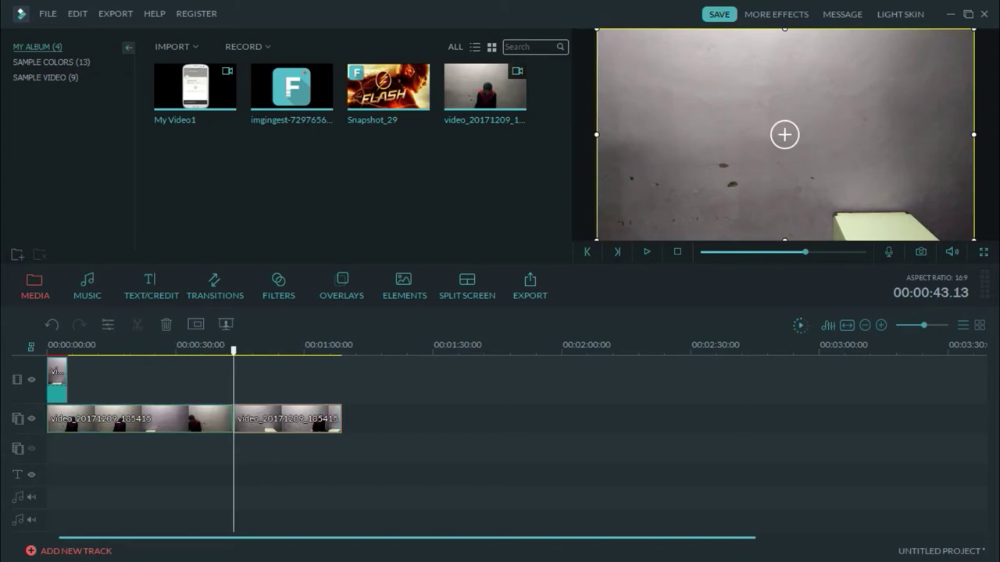
Delete the first part of the overlay clip and move the remaining part to the start of the timeline.
{"action": "key", "text": "Home"}
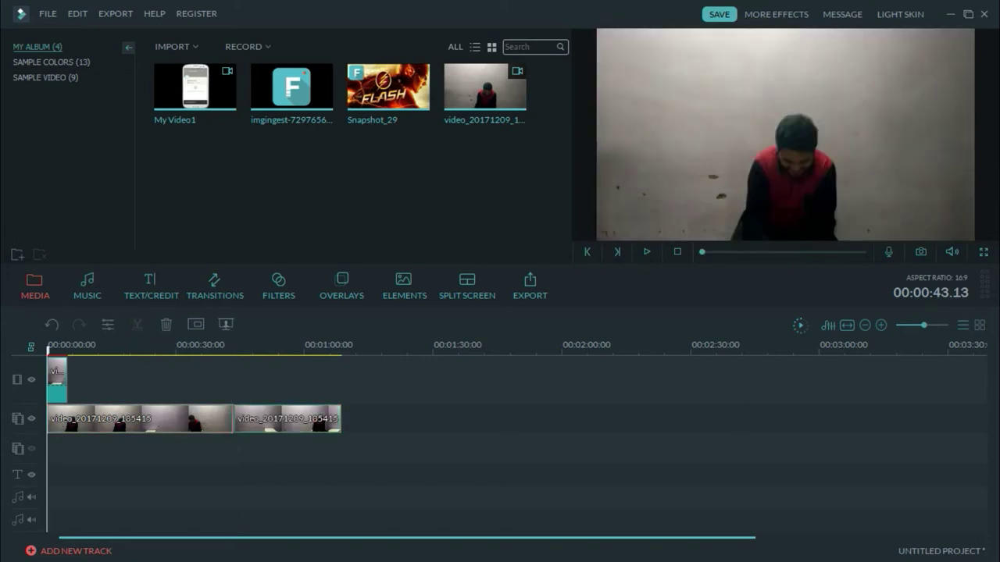
{"action": "key", "text": "Delete"}
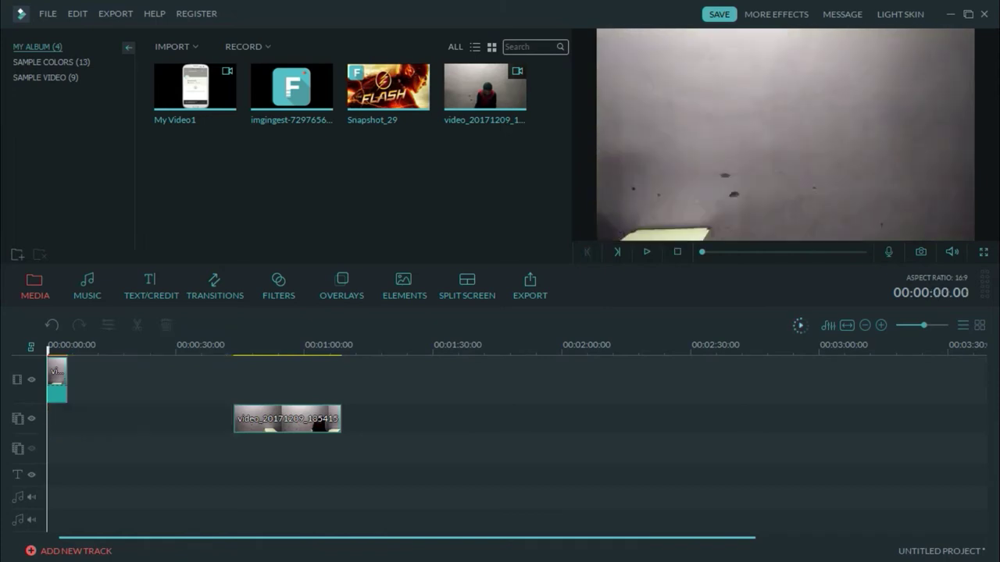
{"action": "left_click_drag", "start_coordinate": [288, 420], "coordinate": [101, 419]}
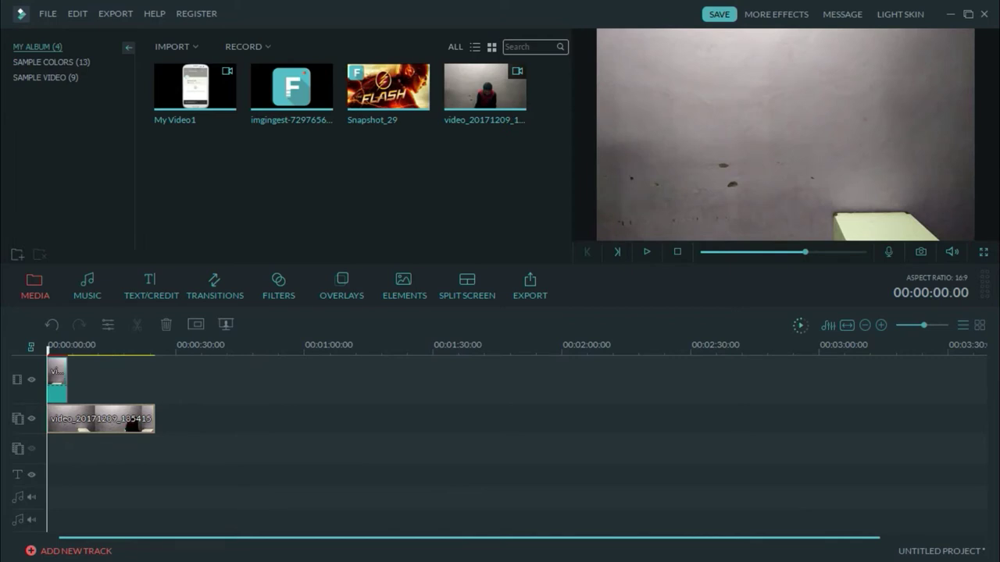
Cut off the overlay clip's opening at 00:00:01.09 and move the rest back to the start of the timeline.
{"action": "key", "text": "space"}
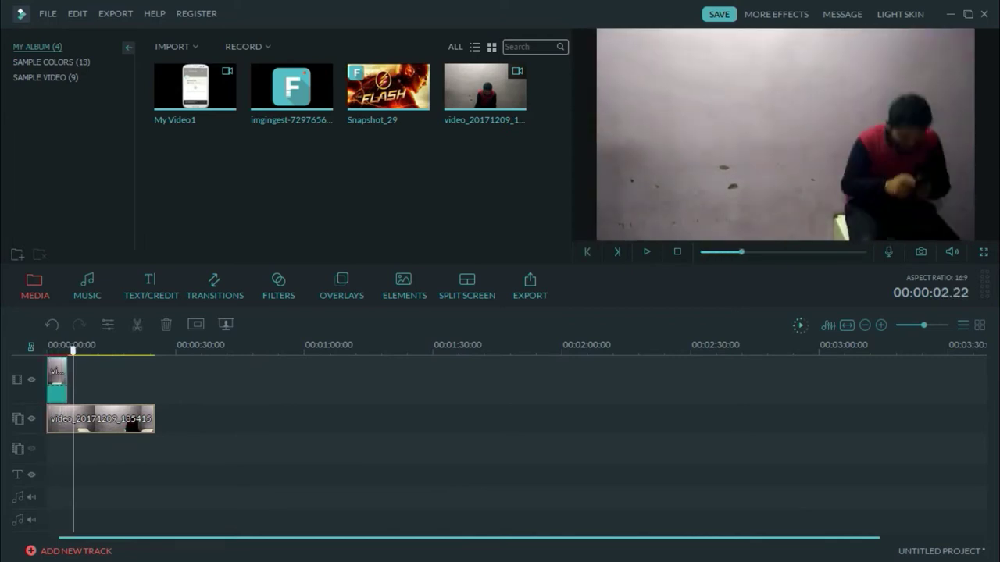
{"action": "left_click_drag", "start_coordinate": [74, 351], "coordinate": [53, 351]}
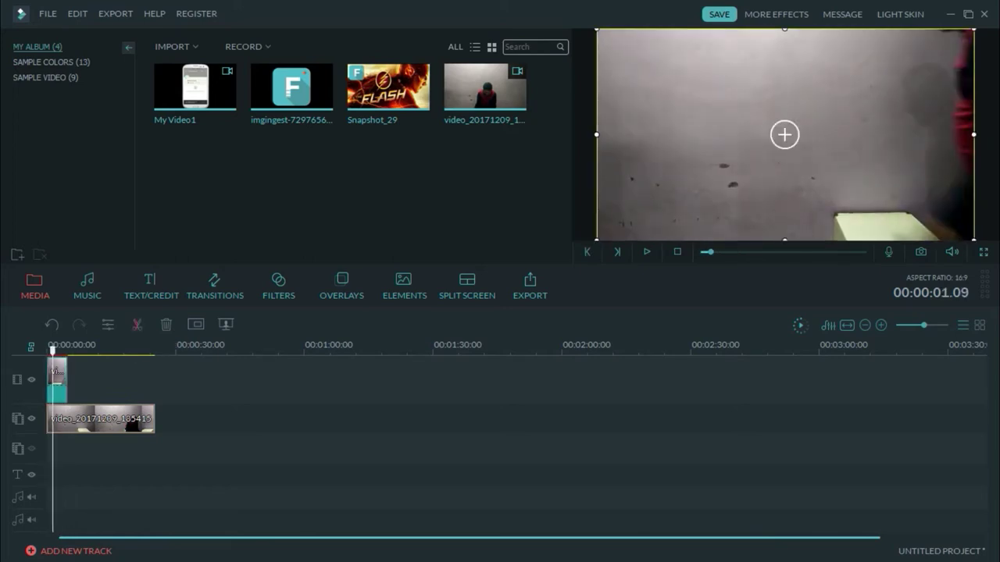
{"action": "left_click", "coordinate": [137, 325]}
{"action": "left_click", "coordinate": [103, 419]}
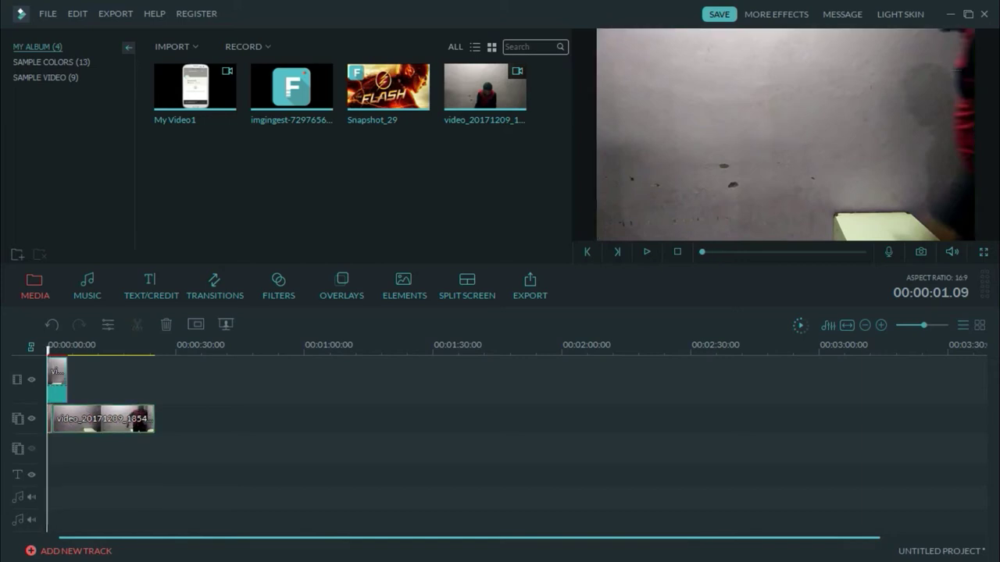
{"action": "key", "text": "Delete"}
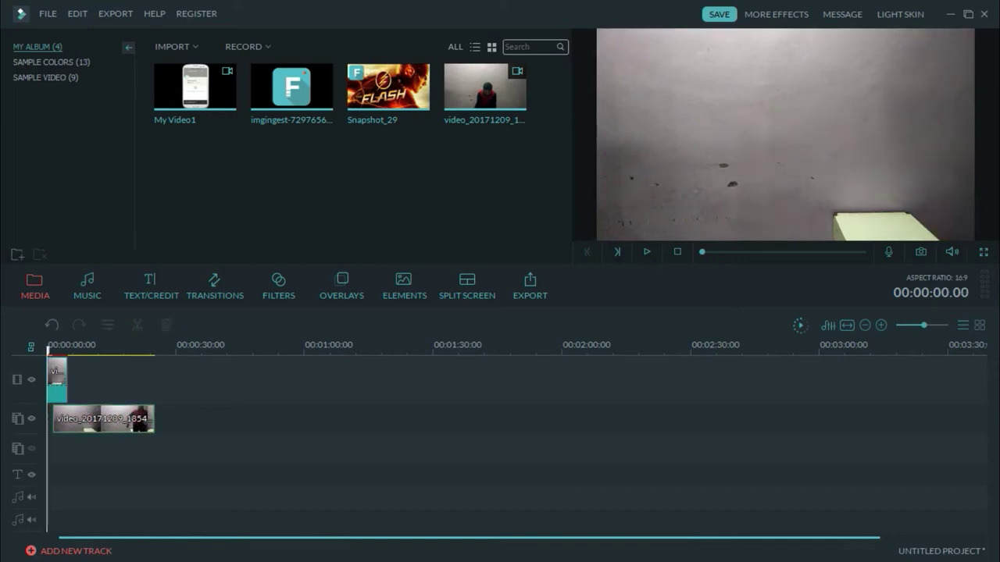
{"action": "left_click", "coordinate": [103, 419]}
{"action": "left_click_drag", "start_coordinate": [103, 420], "coordinate": [97, 419]}
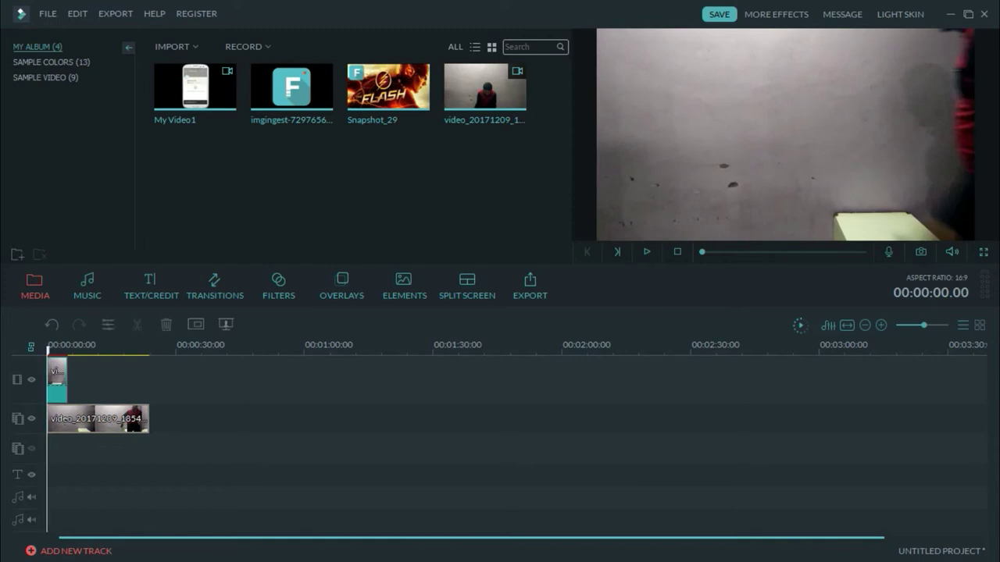
Play and step through the overlay clip to examine where the seated man stops keeping his head down.
{"action": "key", "text": "space"}
{"action": "key", "text": "space"}
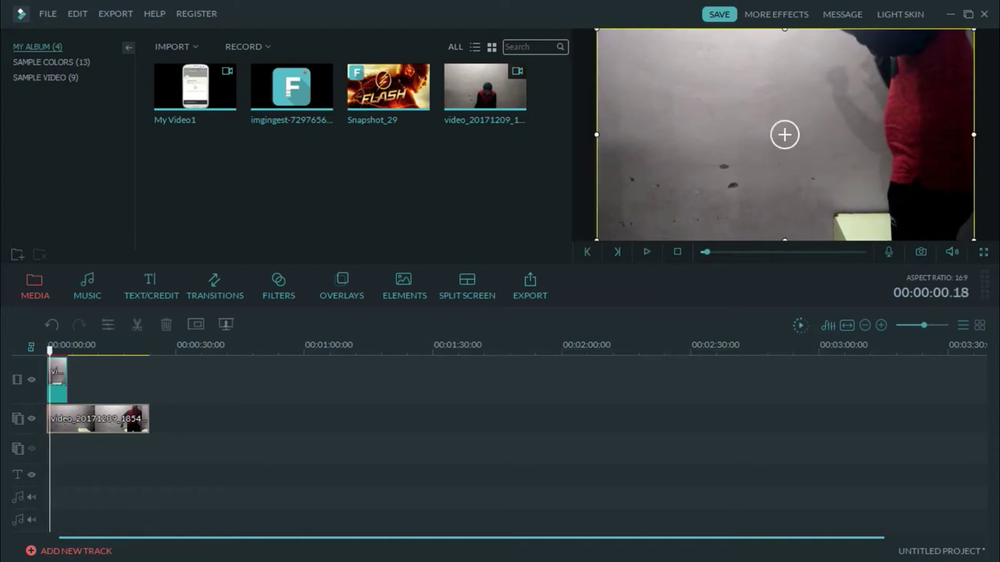
{"action": "right_click", "coordinate": [92, 420]}
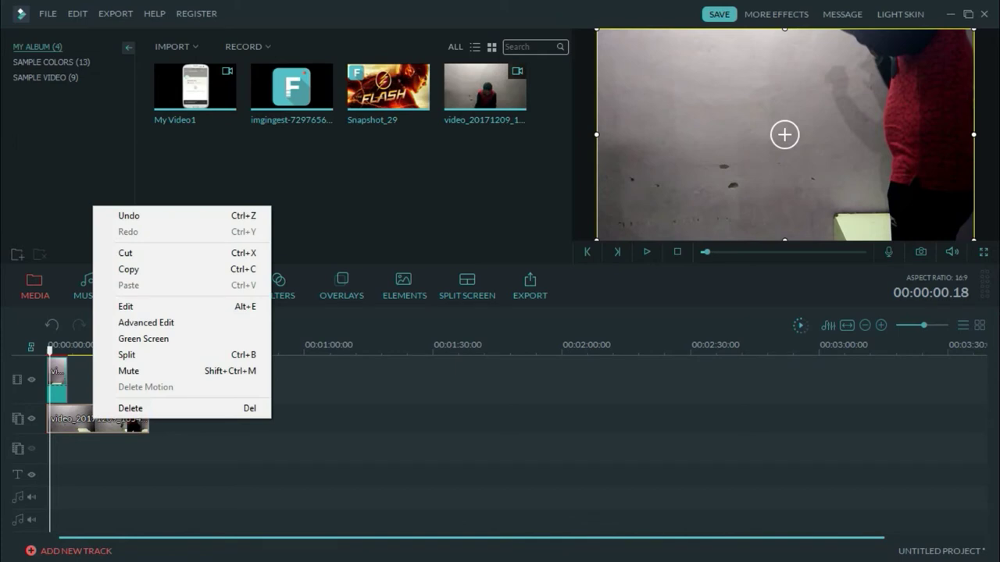
{"action": "left_click_drag", "start_coordinate": [50, 351], "coordinate": [56, 350]}
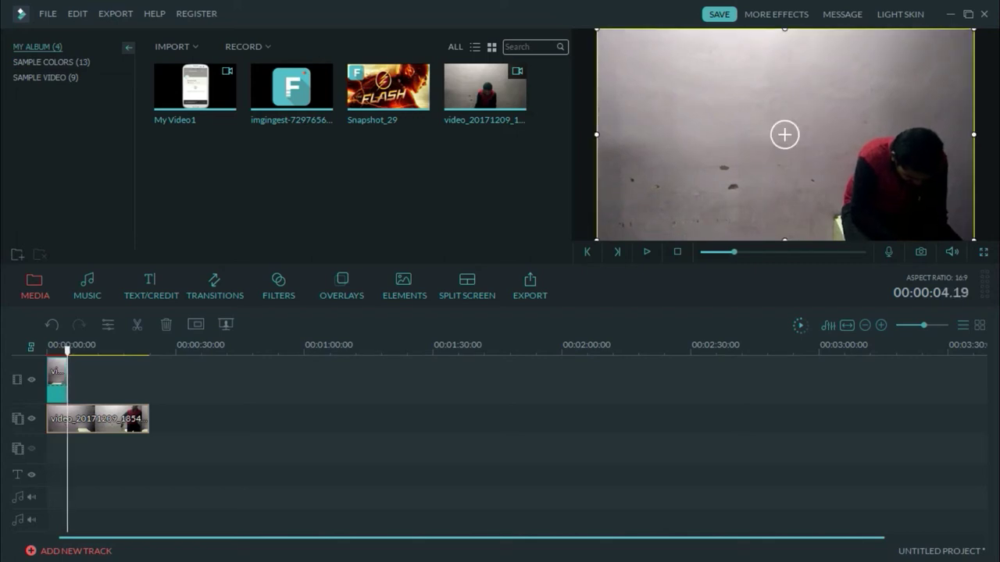
{"action": "mouse_move", "coordinate": [67, 350]}
{"action": "left_mouse_down"}
{"action": "mouse_move", "coordinate": [117, 351]}
{"action": "mouse_move", "coordinate": [87, 351]}
{"action": "left_mouse_up"}
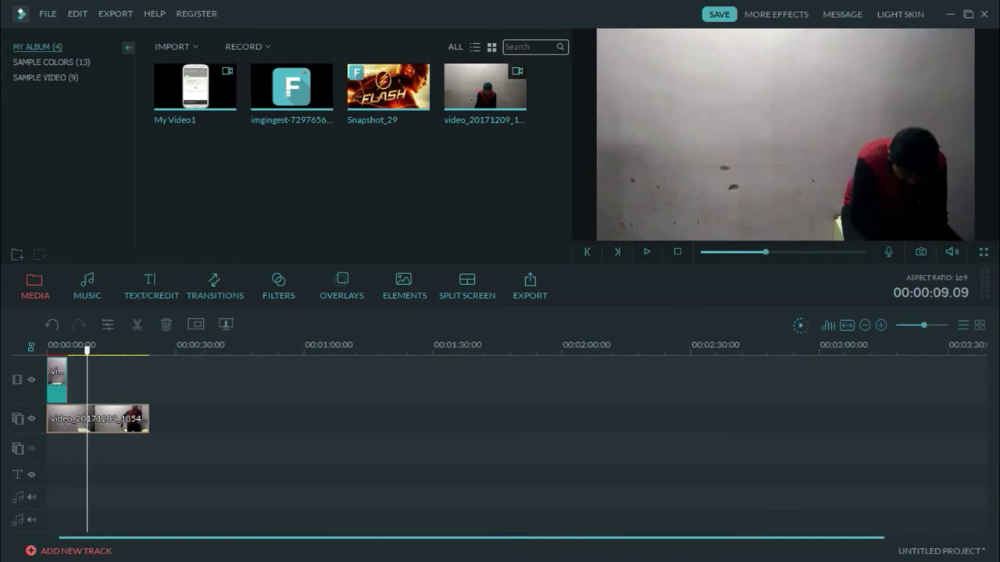
{"action": "left_click", "coordinate": [784, 134]}
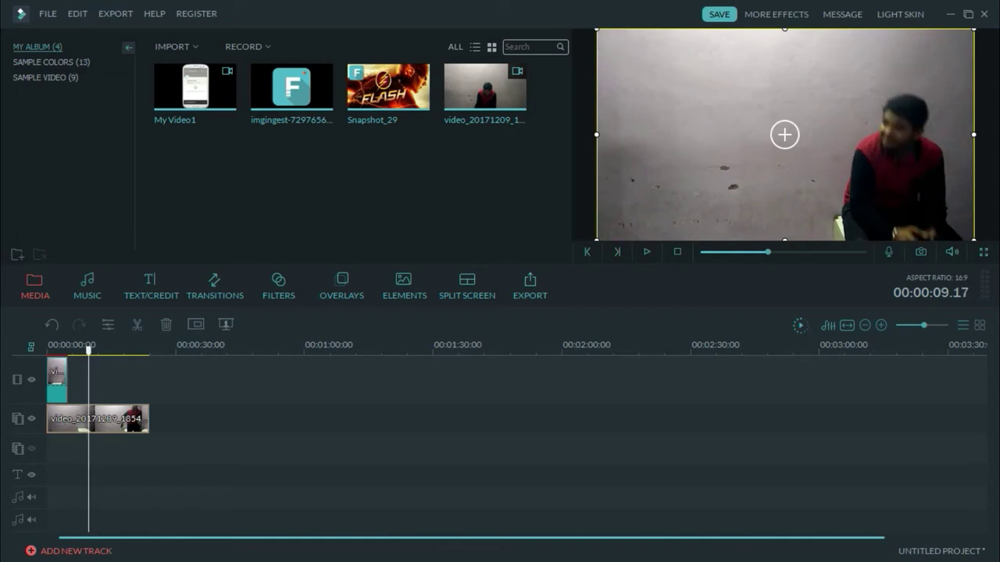
{"action": "key", "text": "Right"}
{"action": "key", "text": "Right"}
{"action": "key", "text": "Right"}
{"action": "key", "text": "Right"}
{"action": "key", "text": "Right"}
{"action": "key", "text": "Right"}
{"action": "key", "text": "Right"}
{"action": "key", "text": "Right"}
{"action": "key", "text": "Right"}
{"action": "key", "text": "Right"}
{"action": "key", "text": "Right"}
{"action": "key", "text": "Right"}
{"action": "key", "text": "Right"}
{"action": "key", "text": "Right"}
{"action": "key", "text": "Right"}
{"action": "key", "text": "Right"}
{"action": "key", "text": "Right"}
{"action": "key", "text": "Right"}
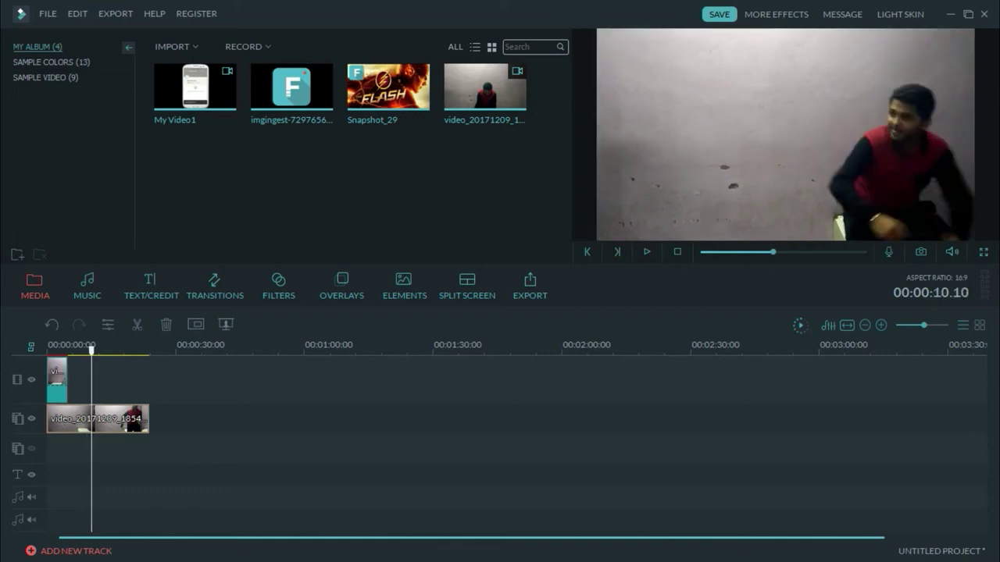
Split the overlay clip at 00:00:09.01, where the man still has his head down, and delete the part after it.
{"action": "left_click_drag", "start_coordinate": [91, 351], "coordinate": [85, 351]}
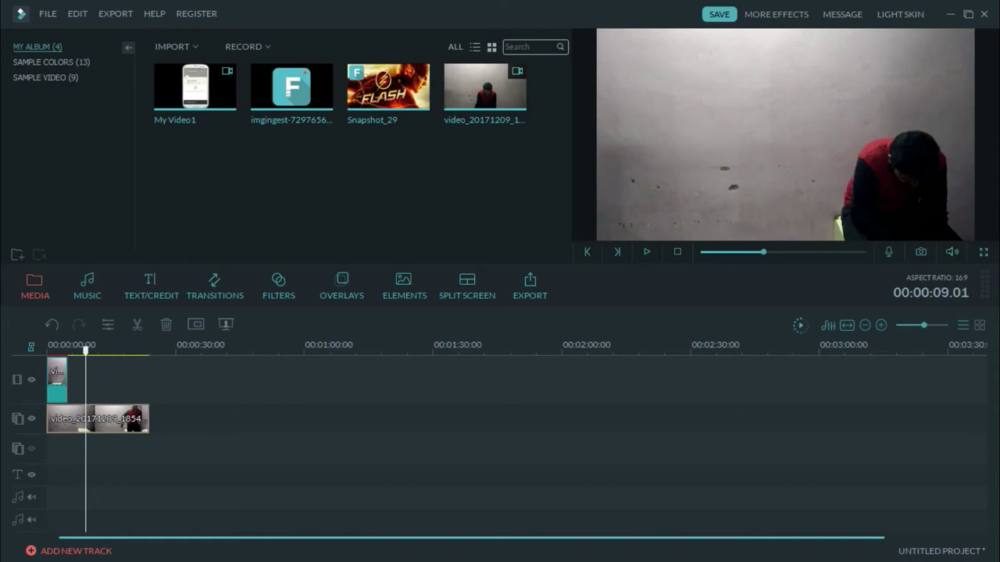
{"action": "key", "text": "ctrl+b"}
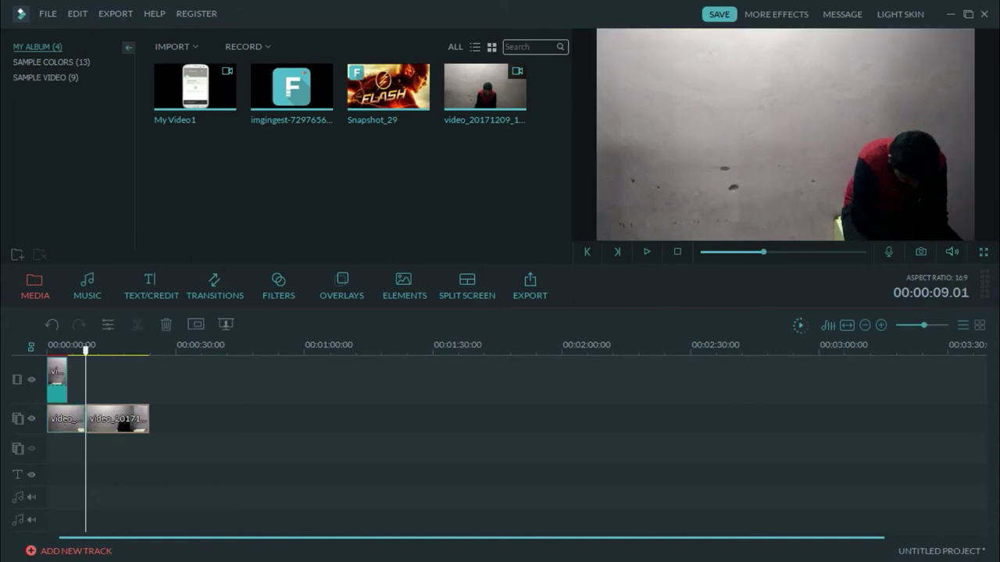
{"action": "key", "text": "Delete"}
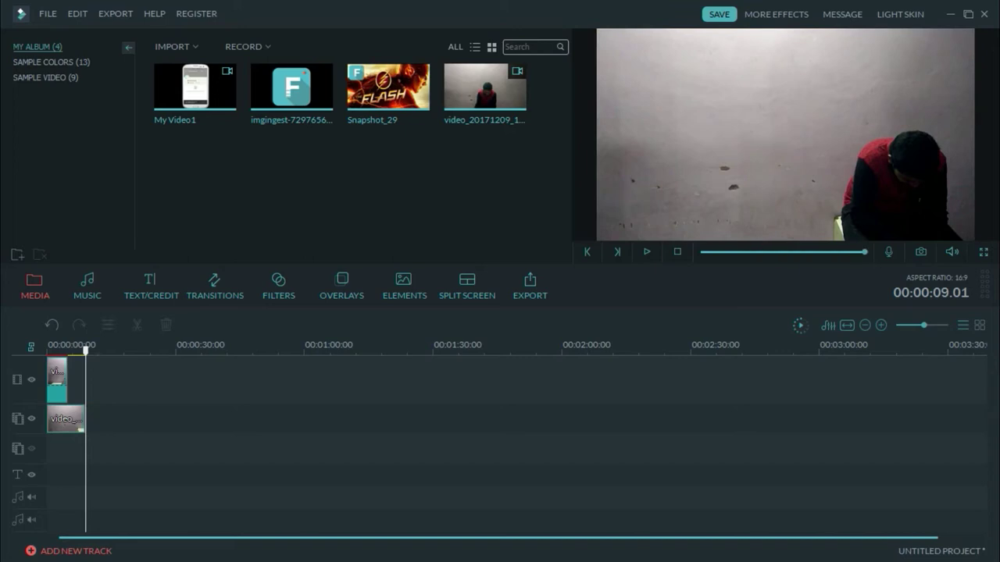
Extend the main video track's clip to 00:00:09.01 so it ends together with the overlay clip.
{"action": "key", "text": "Home"}
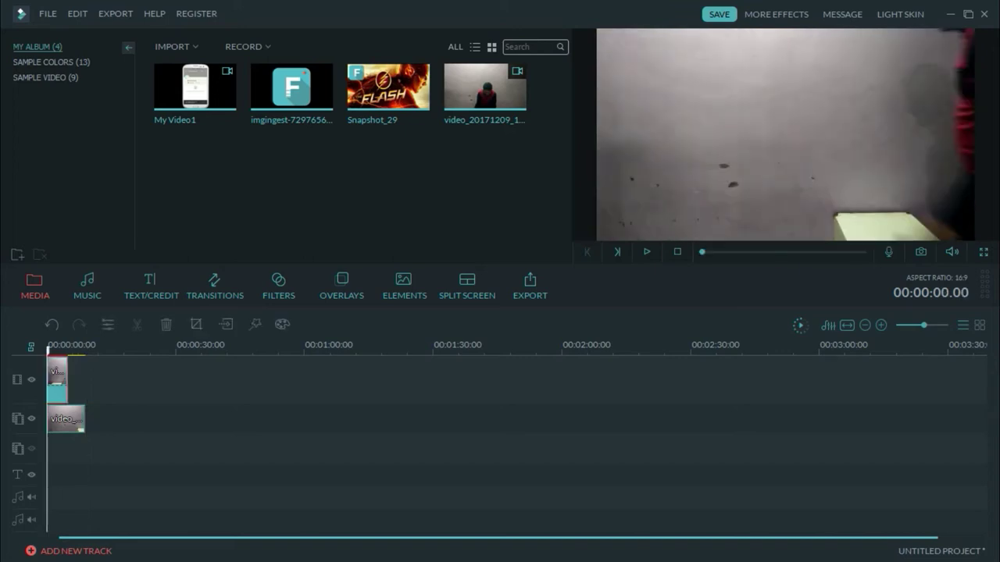
{"action": "left_click_drag", "start_coordinate": [67, 380], "coordinate": [86, 379]}
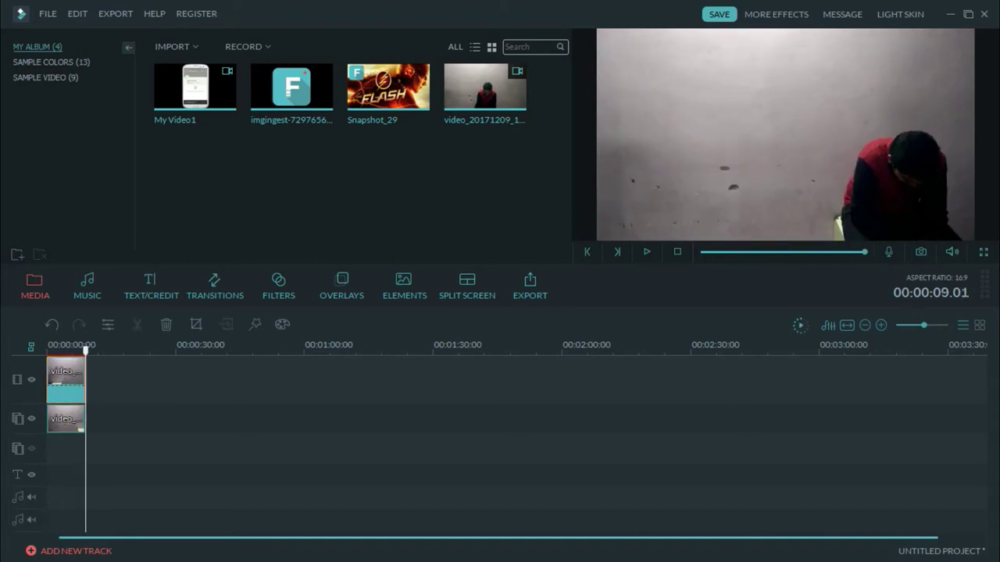
Hide the overlay track to check the main clip's final seconds, show it again, and return to the timeline start.
{"action": "left_click", "coordinate": [78, 349]}
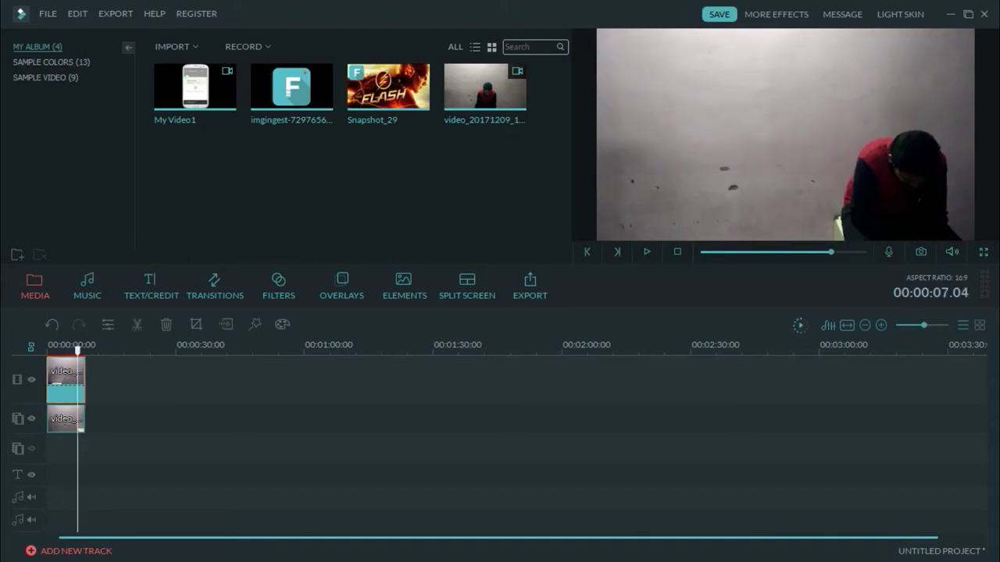
{"action": "left_click", "coordinate": [31, 419]}
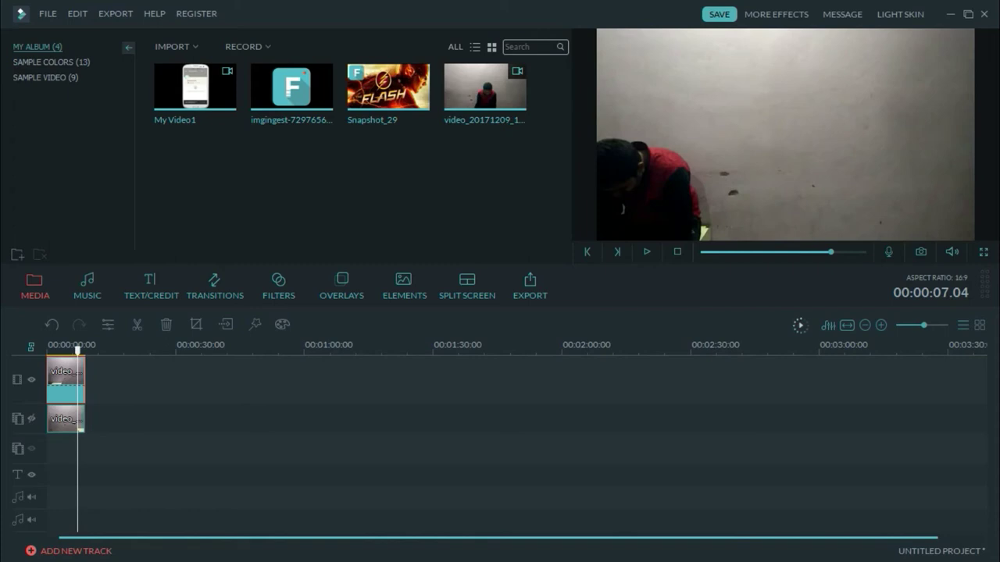
{"action": "left_click_drag", "start_coordinate": [77, 350], "coordinate": [86, 350]}
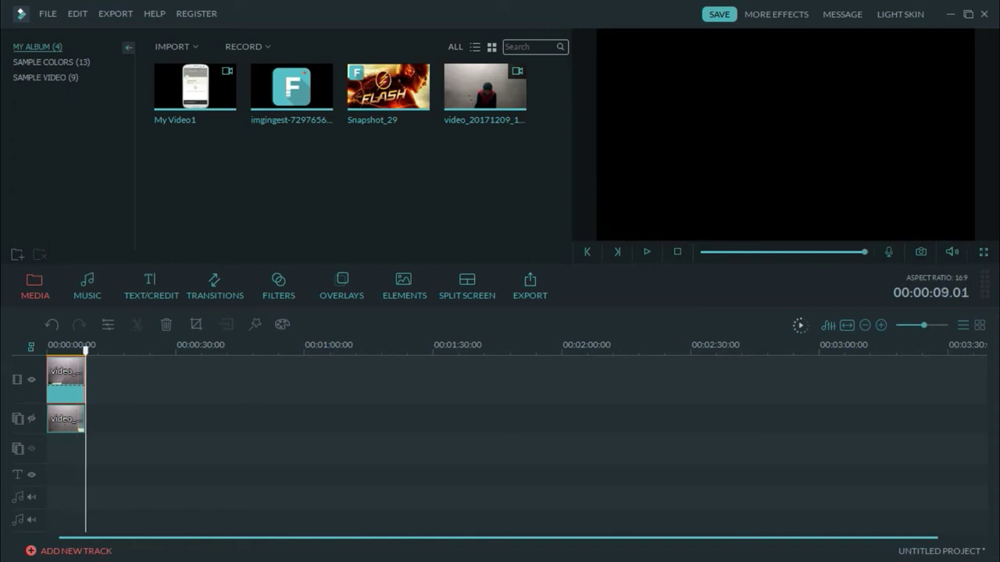
{"action": "left_click", "coordinate": [31, 418]}
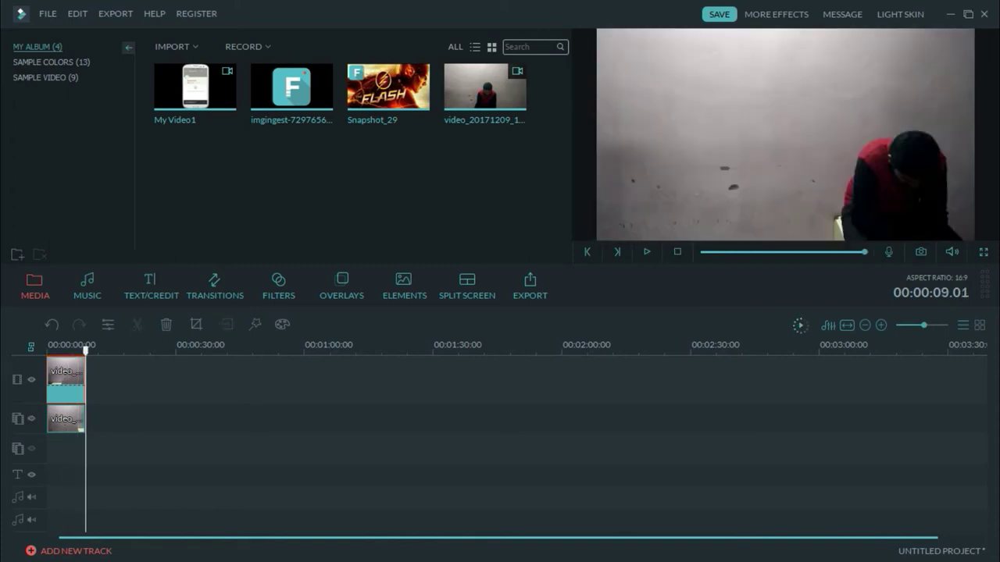
{"action": "left_click_drag", "start_coordinate": [86, 351], "coordinate": [47, 350]}
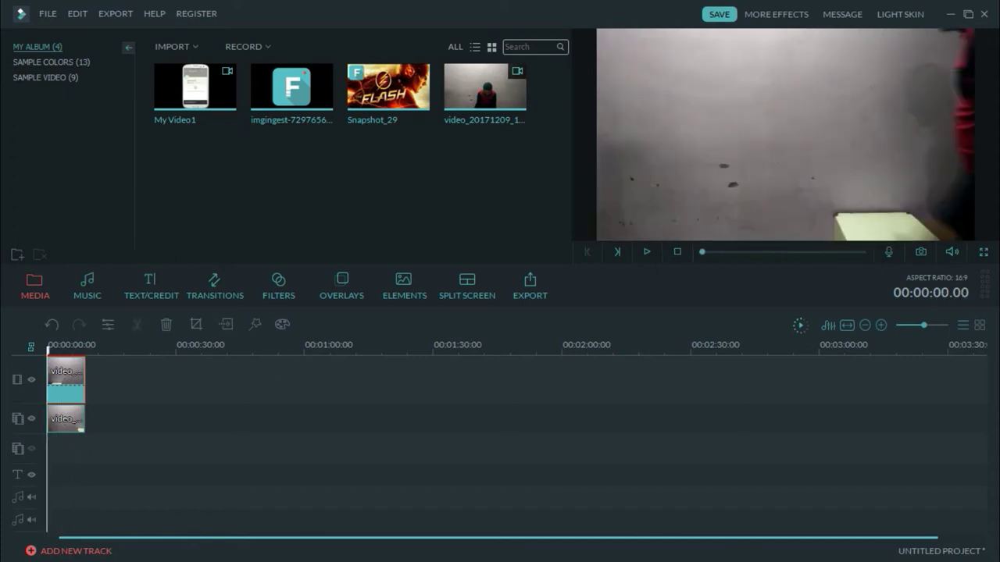
Open Advanced Edit for the overlay clip and apply the mask that keeps only its right half.
{"action": "left_click", "coordinate": [66, 420]}
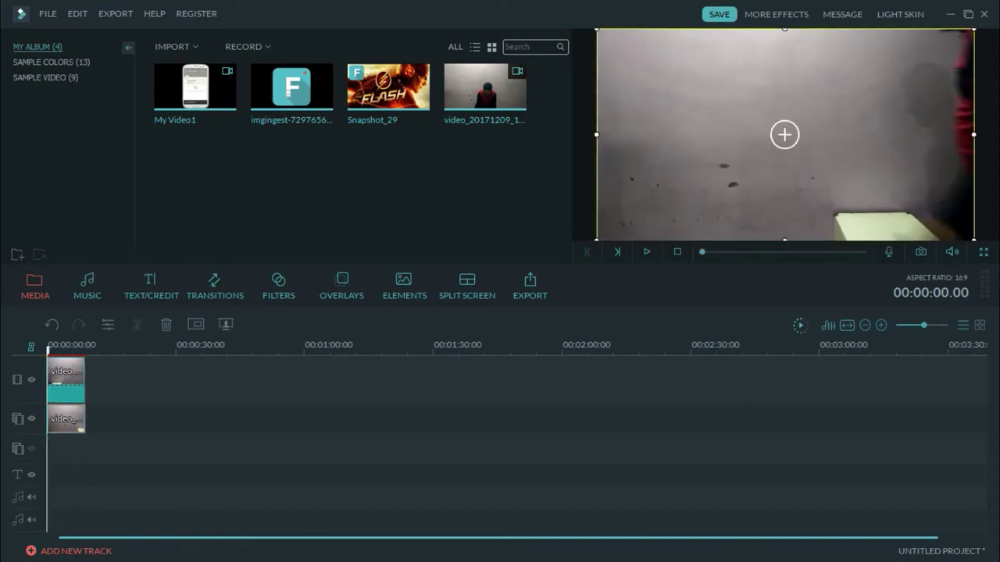
{"action": "right_click", "coordinate": [70, 428]}
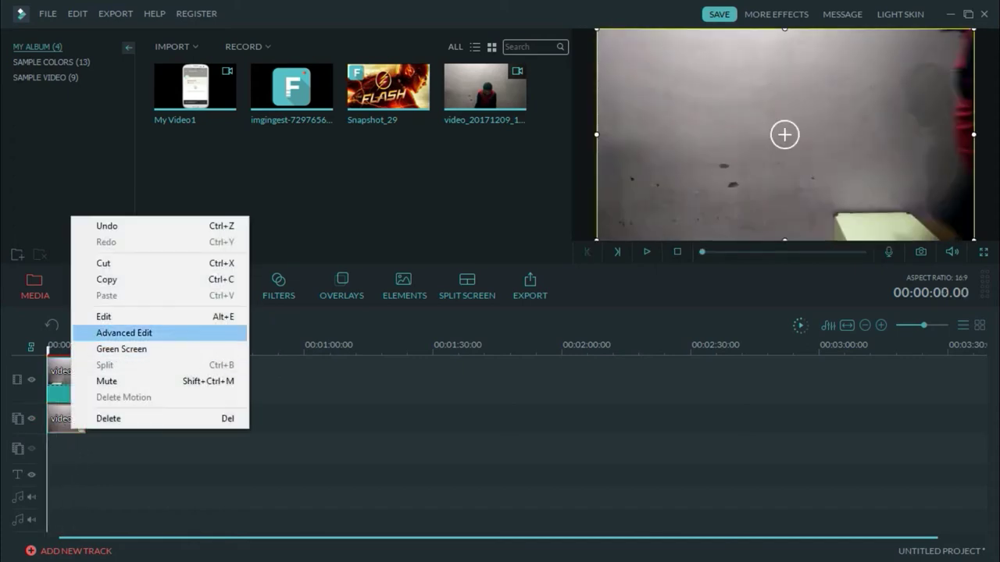
{"action": "left_click", "coordinate": [123, 333]}
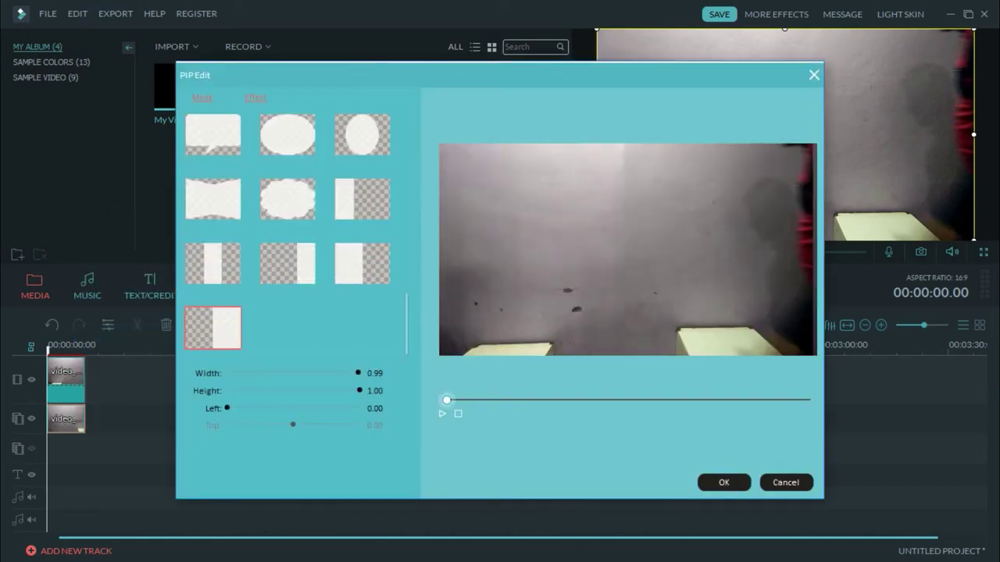
Make the overlay clip's sampled wall colour transparent with Chroma Key at intensity level 20 and apply the PIP edits.
{"action": "left_click", "coordinate": [255, 98]}
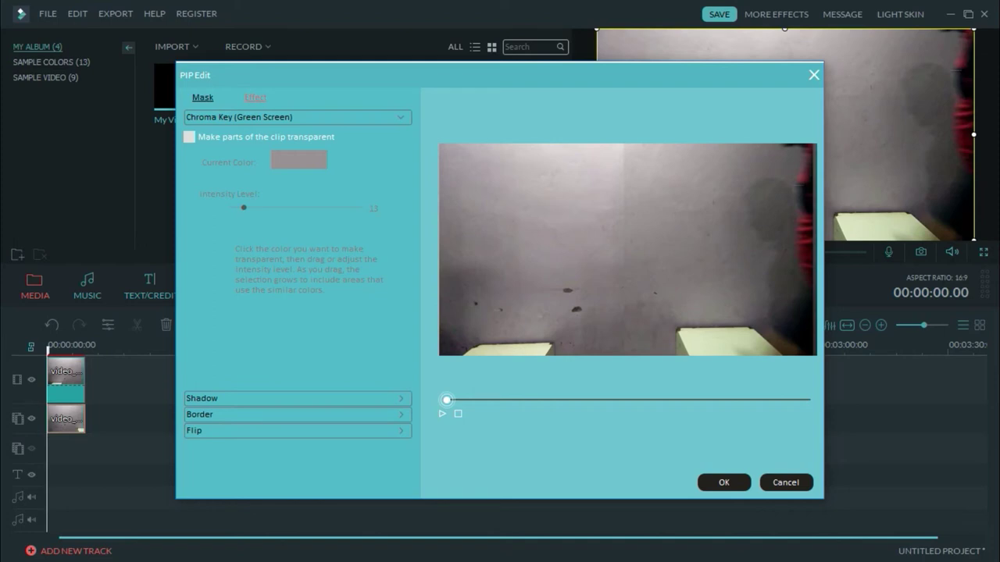
{"action": "left_click", "coordinate": [189, 137]}
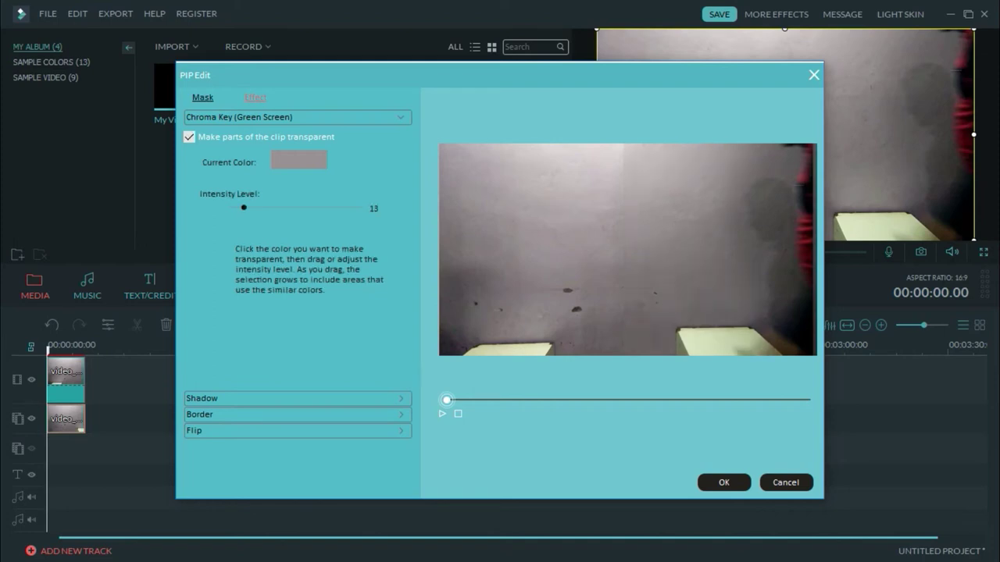
{"action": "left_click", "coordinate": [706, 304]}
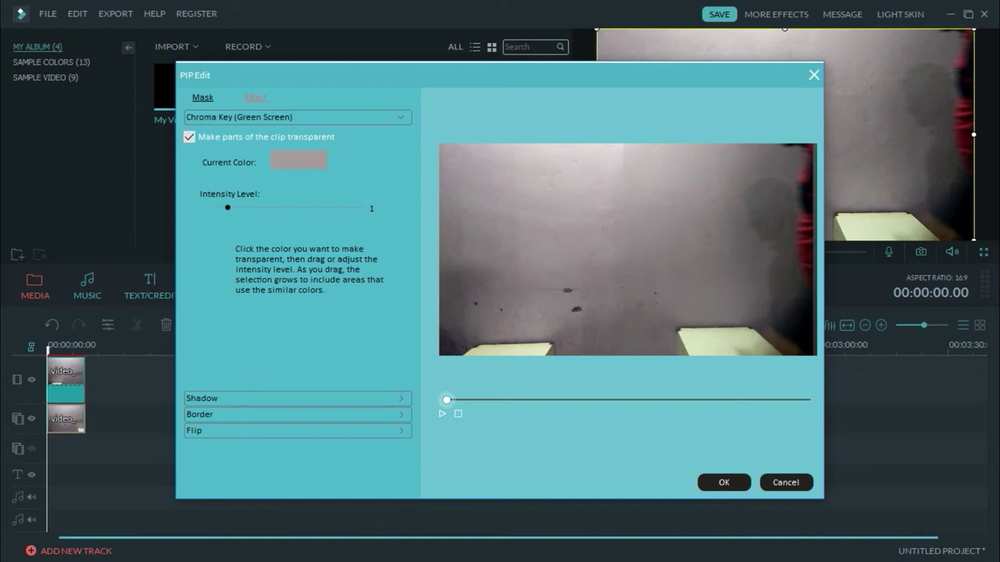
{"action": "left_click_drag", "start_coordinate": [228, 208], "coordinate": [362, 208]}
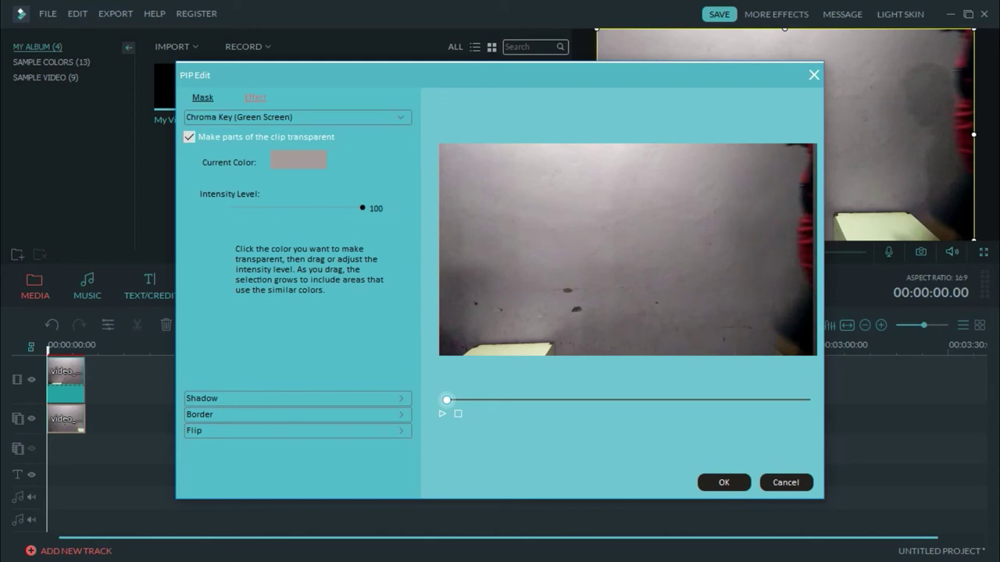
{"action": "mouse_move", "coordinate": [447, 400]}
{"action": "left_mouse_down"}
{"action": "mouse_move", "coordinate": [641, 400]}
{"action": "mouse_move", "coordinate": [447, 399]}
{"action": "left_mouse_up"}
{"action": "left_click_drag", "start_coordinate": [361, 208], "coordinate": [253, 208]}
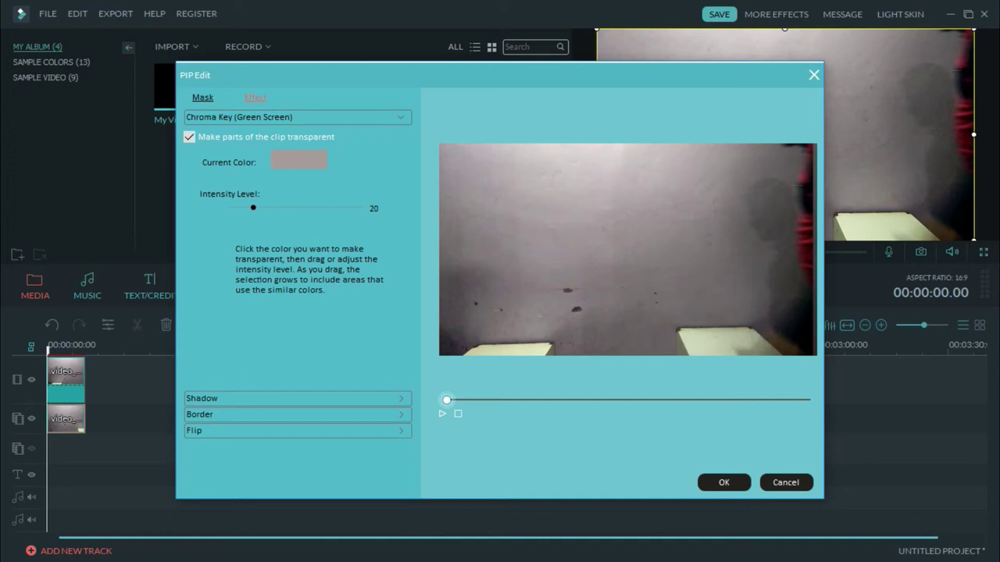
{"action": "mouse_move", "coordinate": [447, 400]}
{"action": "left_mouse_down"}
{"action": "mouse_move", "coordinate": [698, 400]}
{"action": "mouse_move", "coordinate": [446, 400]}
{"action": "left_mouse_up"}
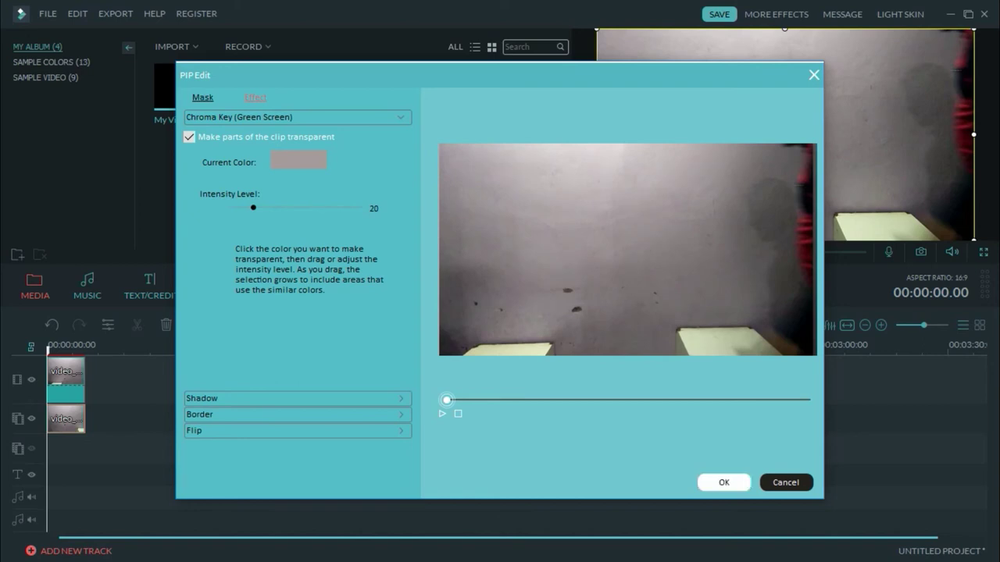
{"action": "left_click", "coordinate": [723, 482]}
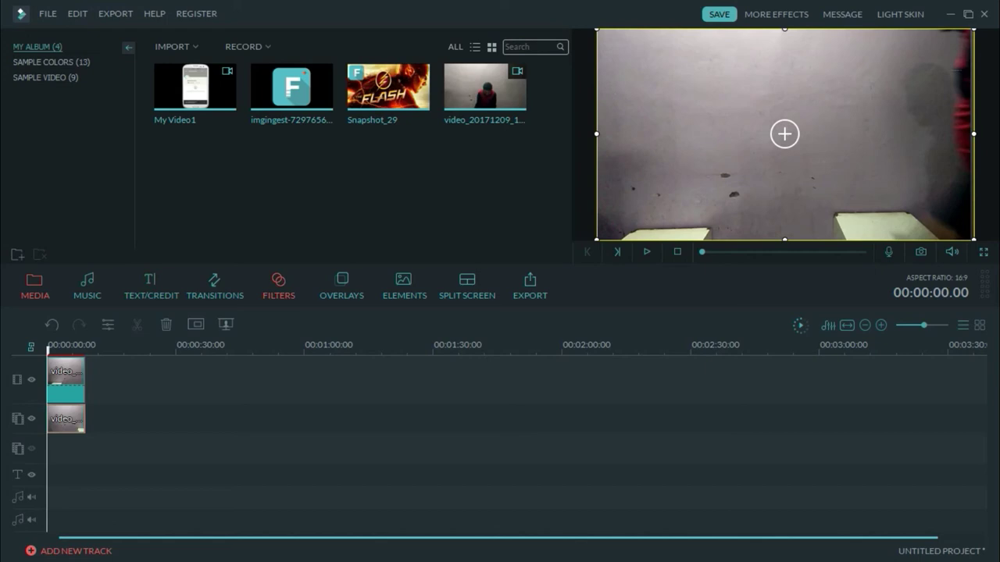
Search the filters for "gl" and select the Glow filter.
{"action": "left_click", "coordinate": [278, 285]}
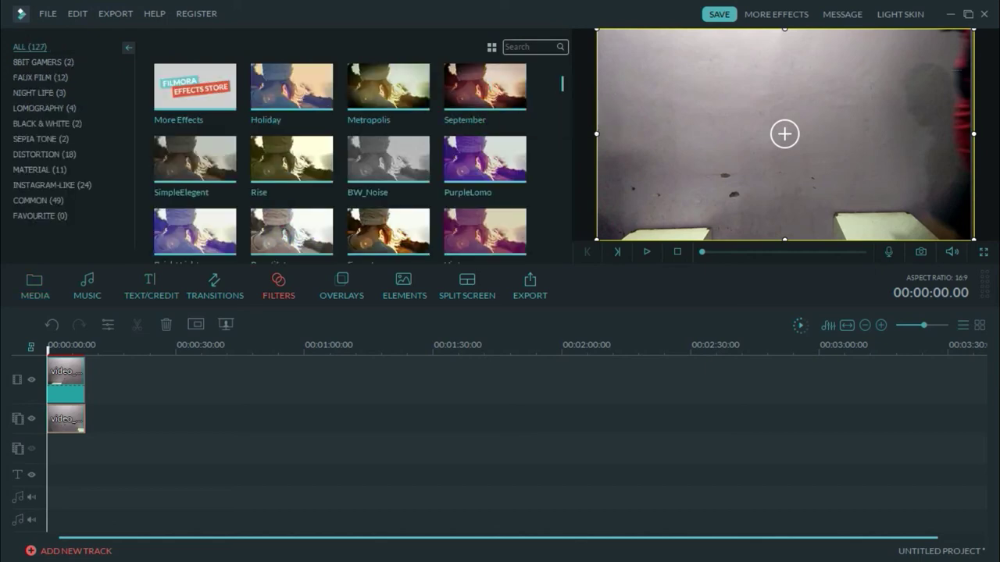
{"action": "left_click", "coordinate": [531, 47]}
{"action": "type", "text": "gl"}
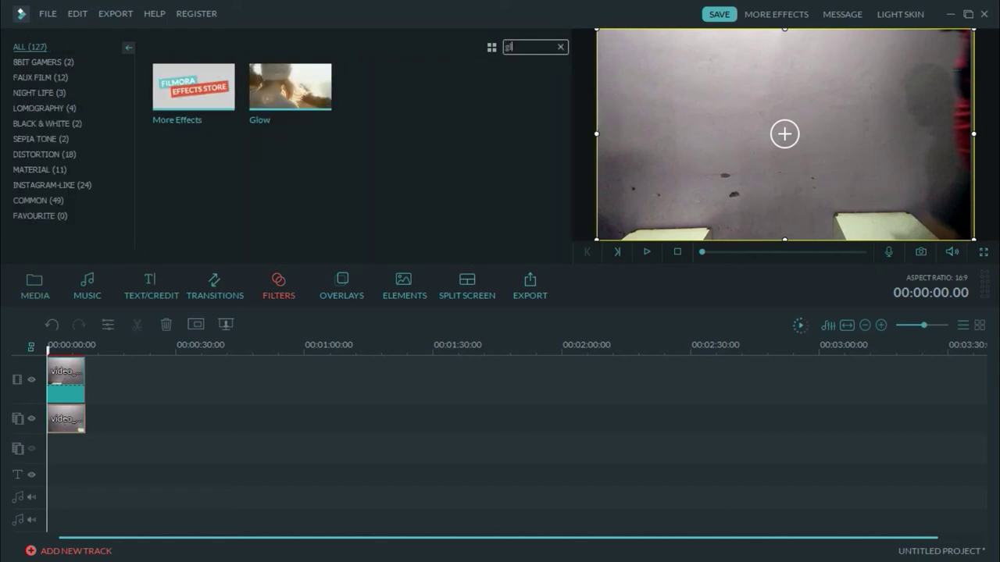
{"action": "mouse_move", "coordinate": [289, 87]}
{"action": "left_click", "coordinate": [289, 87]}
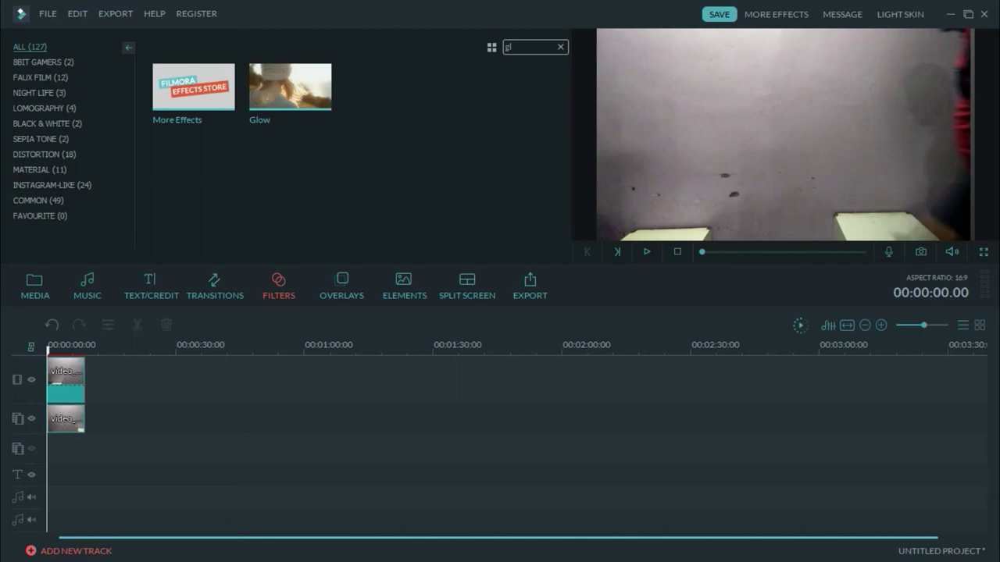
Select both layered clips on the timeline and export the combined scene as a video.
{"action": "left_click_drag", "start_coordinate": [112, 433], "coordinate": [67, 361]}
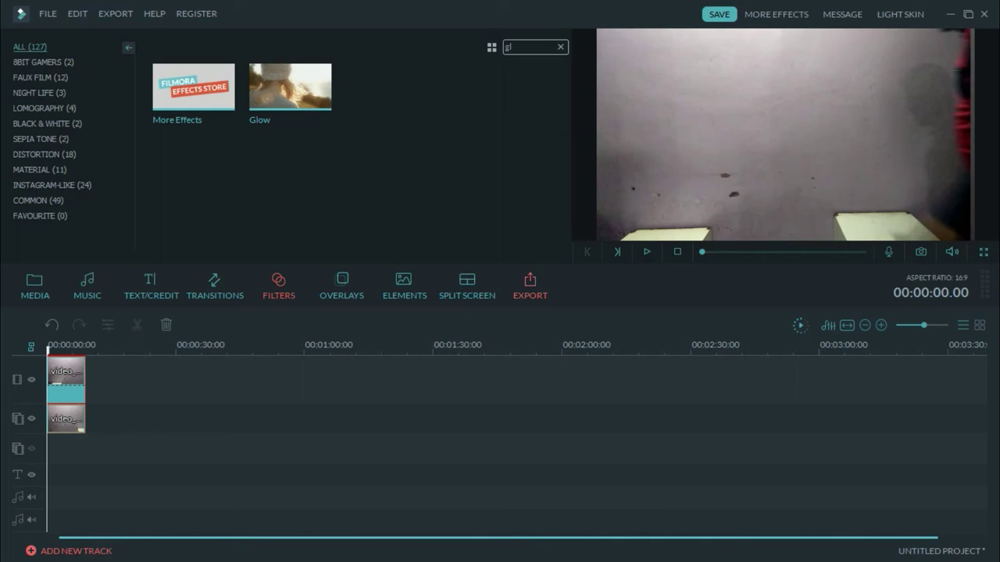
{"action": "left_click", "coordinate": [530, 286]}
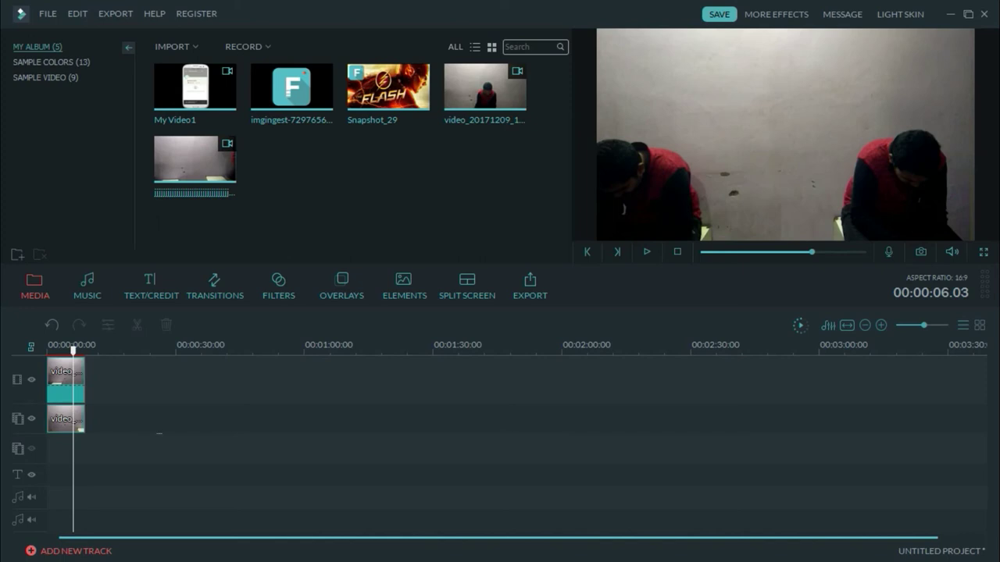
Replace the two layered clips on the timeline with the exported combined video, starting at 00:00:00.00.
{"action": "left_click_drag", "start_coordinate": [161, 434], "coordinate": [64, 370]}
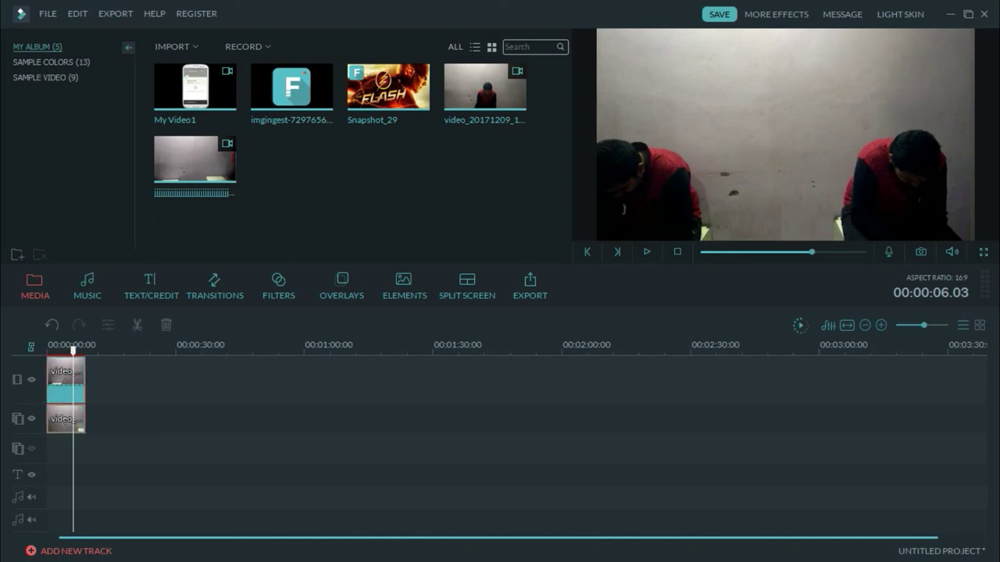
{"action": "key", "text": "Delete"}
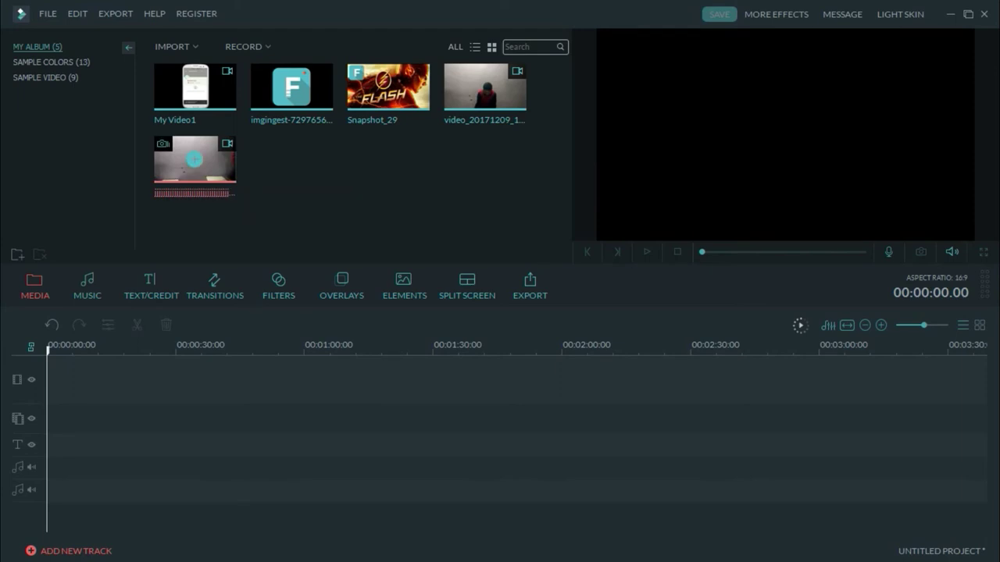
{"action": "left_click", "coordinate": [193, 159]}
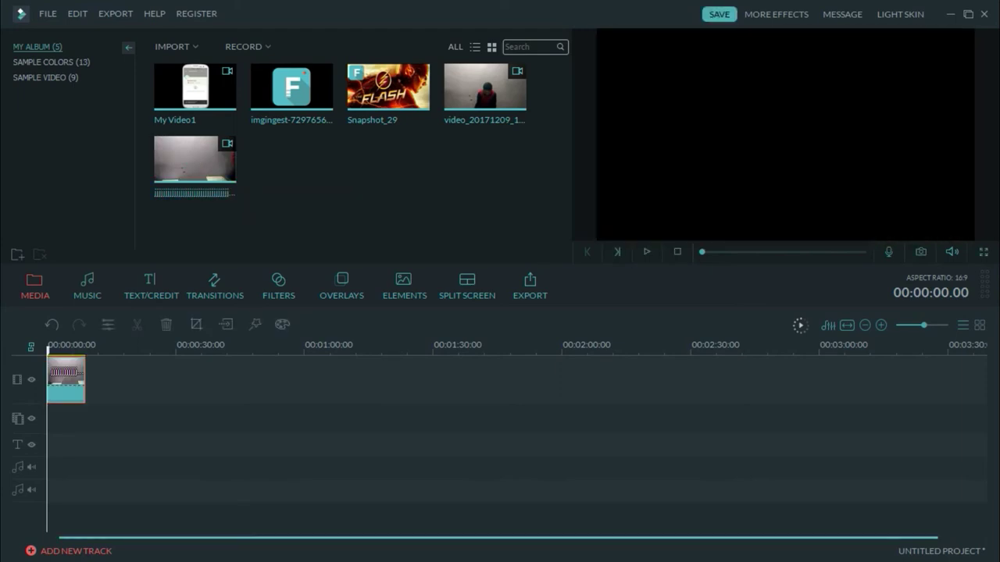
{"action": "mouse_move", "coordinate": [48, 351]}
{"action": "left_mouse_down"}
{"action": "mouse_move", "coordinate": [70, 350]}
{"action": "mouse_move", "coordinate": [46, 351]}
{"action": "left_mouse_up"}
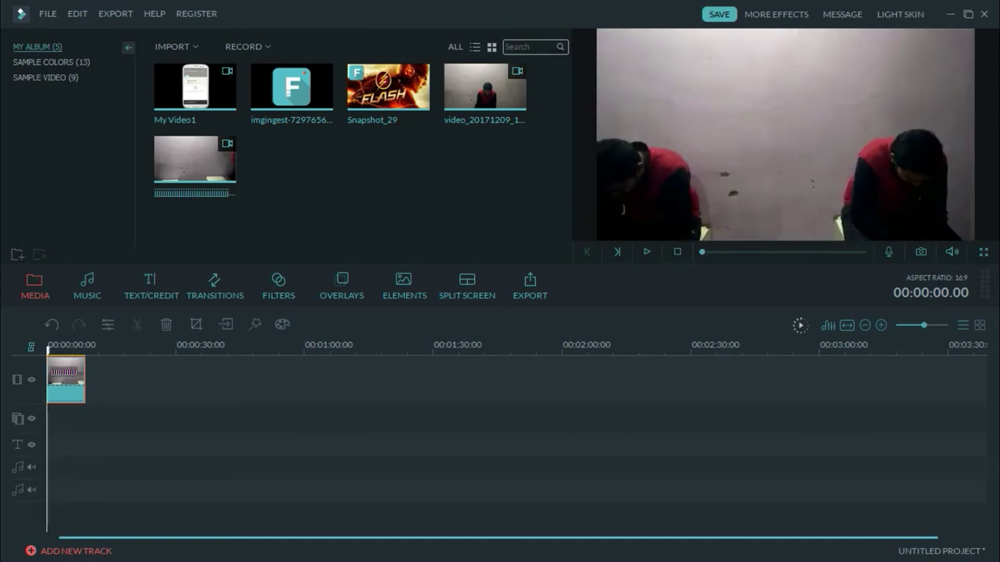
Find the Glow filter by searching for "gl", add it at the start of the timeline and extend it to the video clip's full length.
{"action": "left_click", "coordinate": [195, 421]}
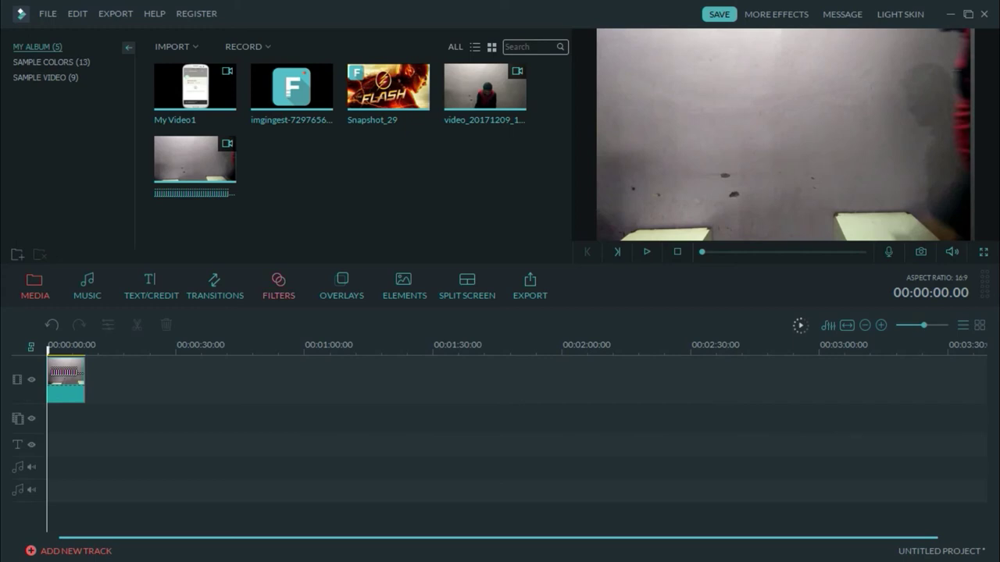
{"action": "left_click", "coordinate": [279, 286]}
{"action": "left_click", "coordinate": [531, 47]}
{"action": "type", "text": "gl"}
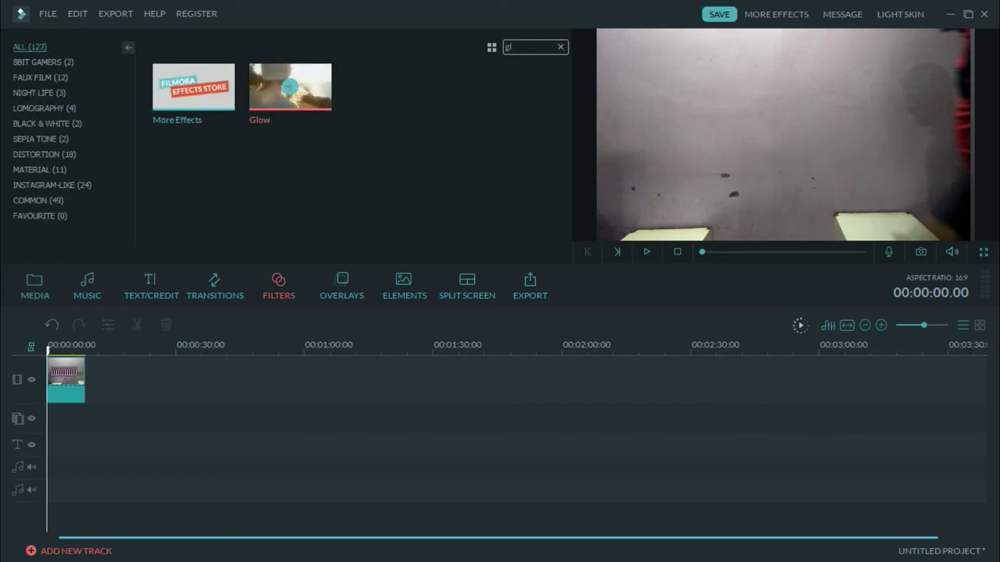
{"action": "left_click", "coordinate": [289, 87]}
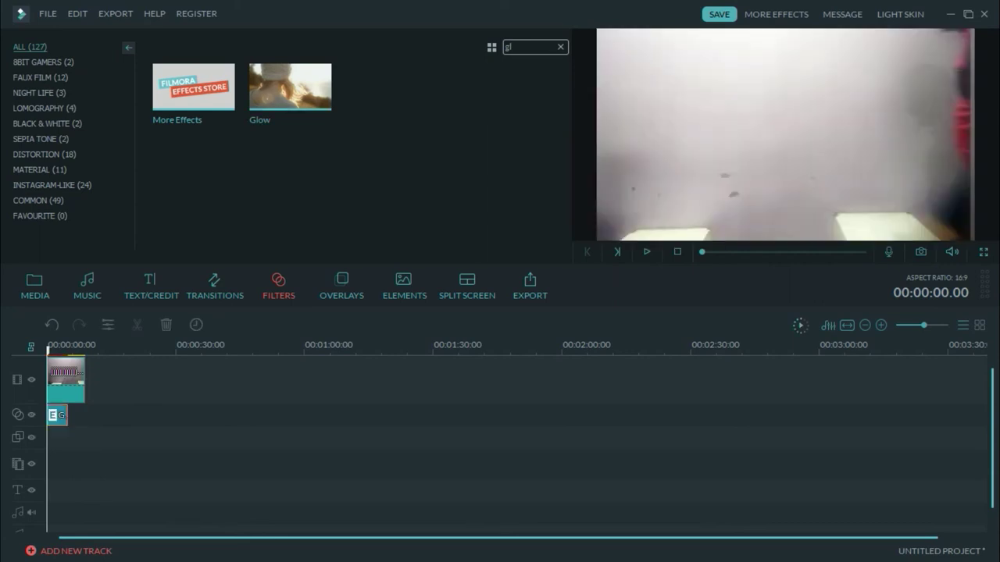
{"action": "left_click_drag", "start_coordinate": [67, 415], "coordinate": [85, 415]}
Play the combined scene full screen from the beginning to check the Glow filter's effect.
{"action": "left_click_drag", "start_coordinate": [85, 350], "coordinate": [47, 351]}
{"action": "left_click", "coordinate": [983, 251]}
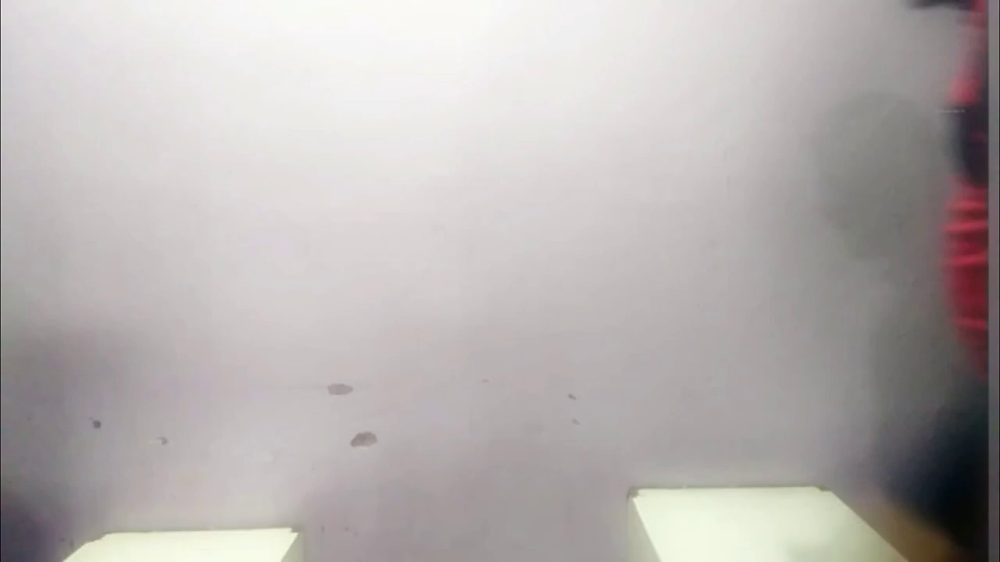
{"action": "key", "text": "space"}
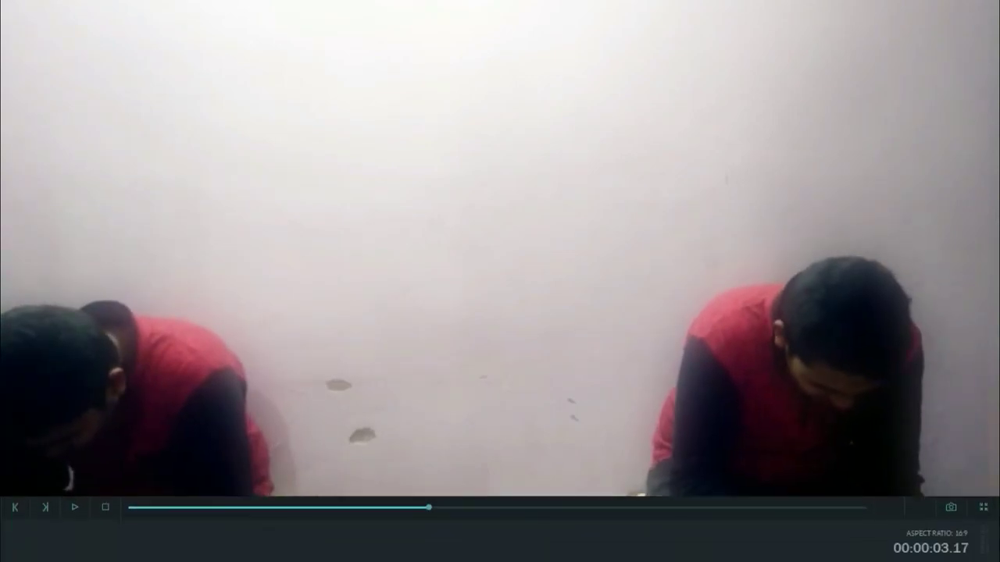
{"action": "key", "text": "Escape"}
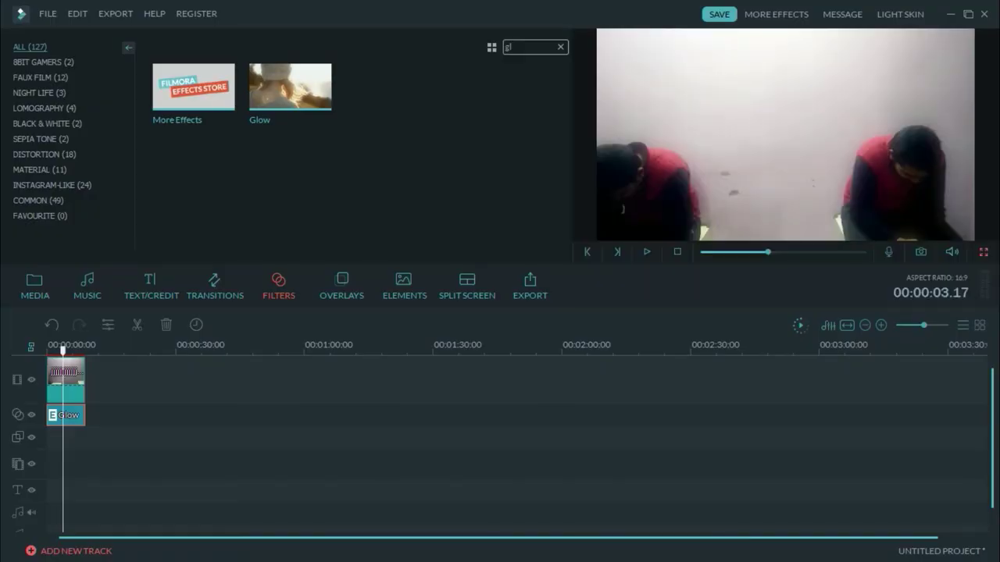
Set the Glow filter's blur to 14 and review the scene in full-screen playback.
{"action": "double_click", "coordinate": [68, 415]}
{"action": "mouse_move", "coordinate": [231, 80]}
{"action": "left_mouse_down"}
{"action": "mouse_move", "coordinate": [384, 80]}
{"action": "mouse_move", "coordinate": [213, 80]}
{"action": "mouse_move", "coordinate": [289, 80]}
{"action": "mouse_move", "coordinate": [238, 80]}
{"action": "left_mouse_up"}
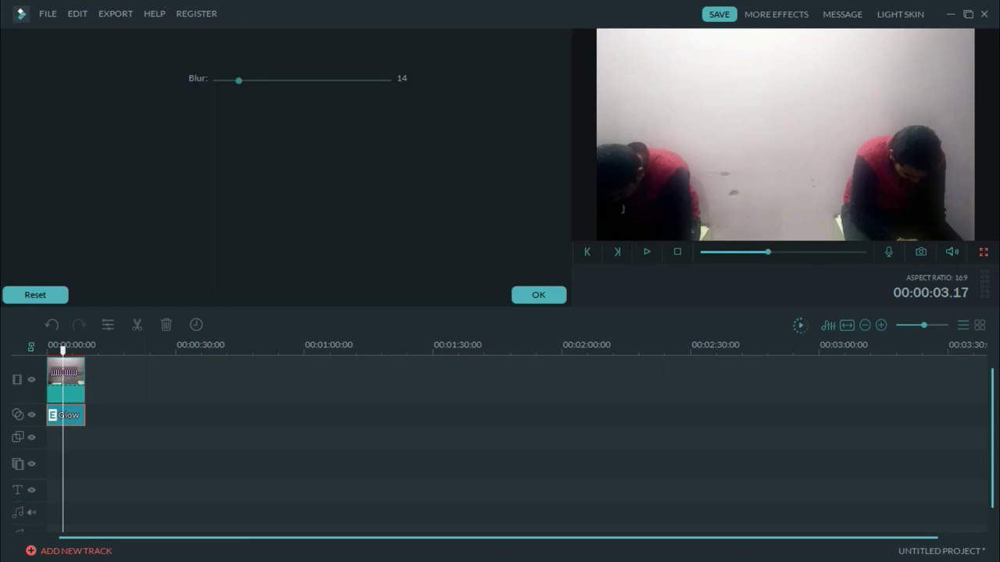
{"action": "left_click", "coordinate": [538, 294]}
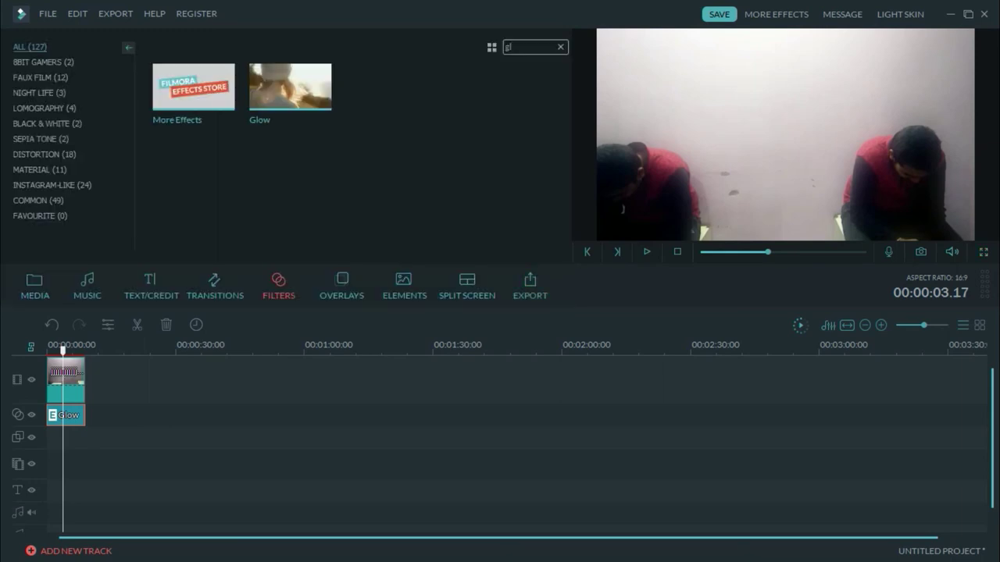
{"action": "left_click", "coordinate": [983, 252]}
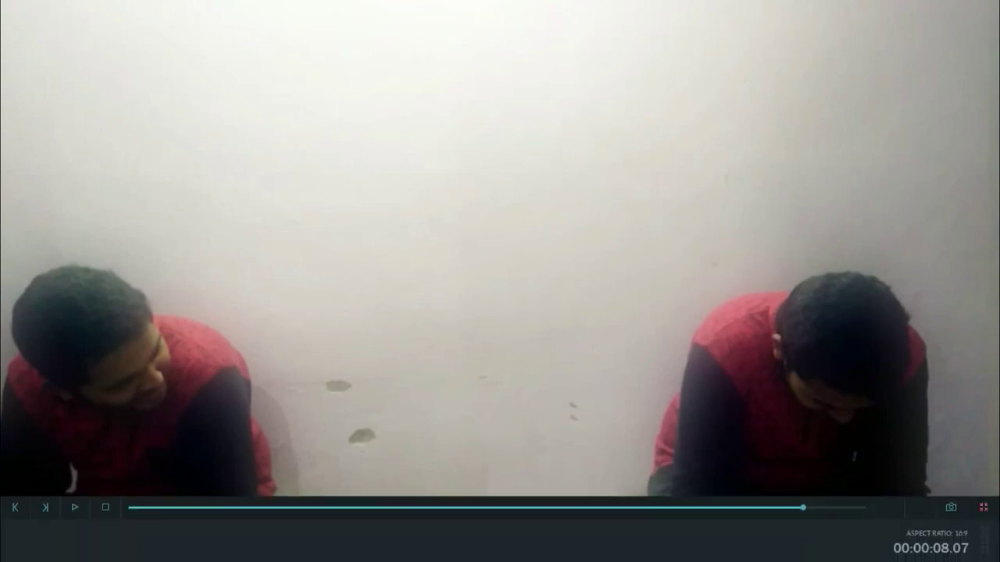
{"action": "key", "text": "Escape"}
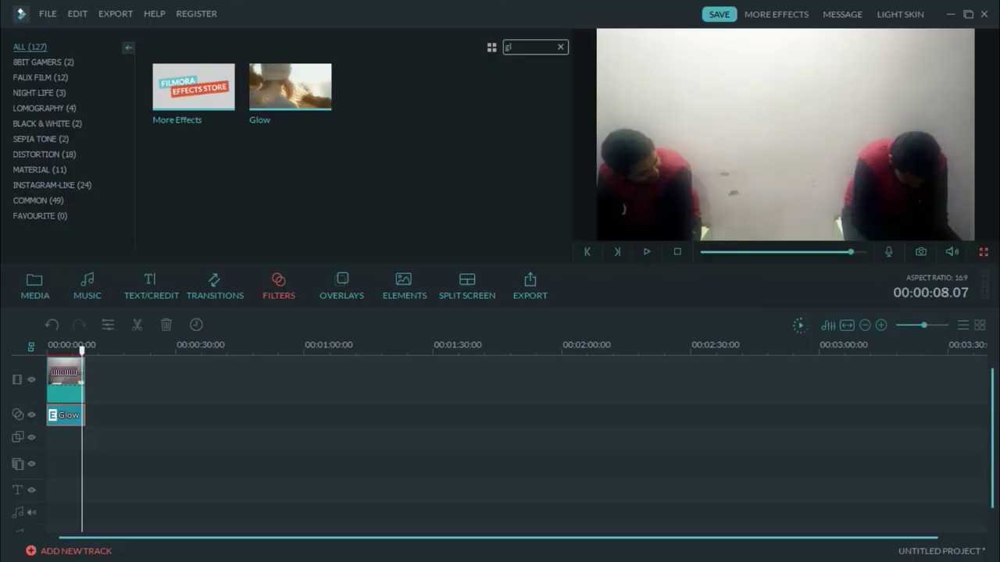